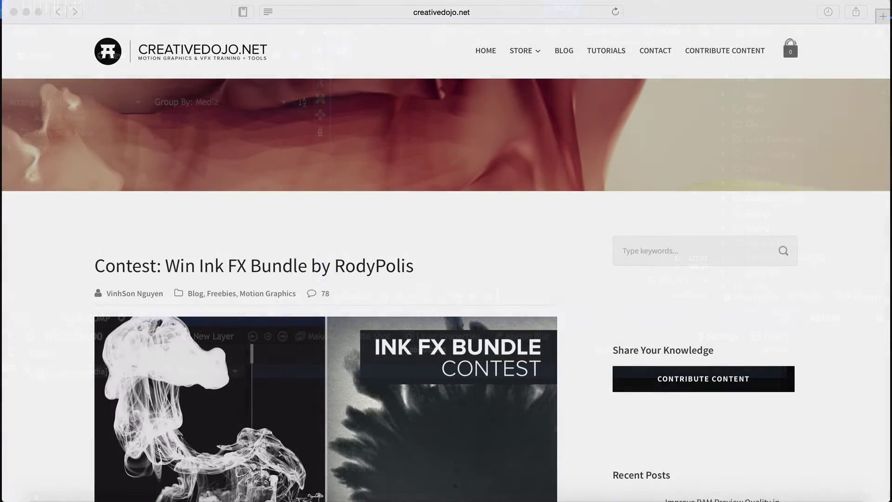
- Scroll the Ink FX Bundle contest post down to the How to Enter steps and assets link
scroll(446, 263, "down", 1)
scroll(446, 263, "down", 5)
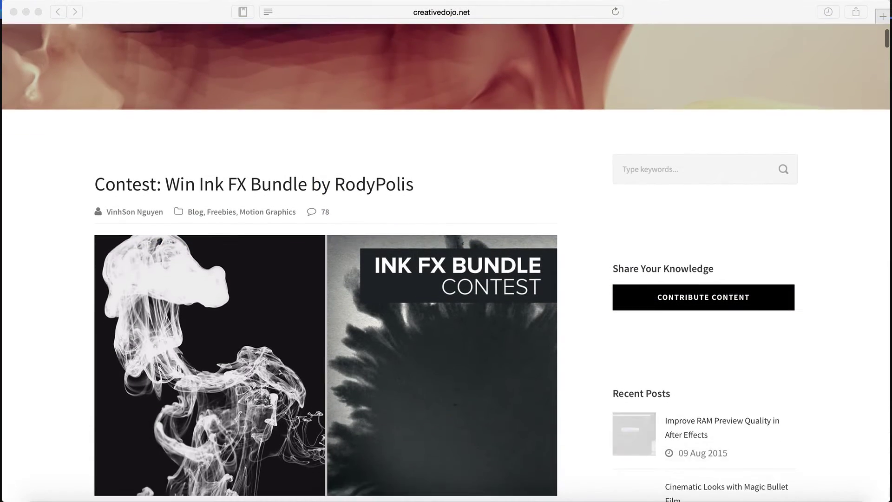
scroll(446, 263, "down", 10)
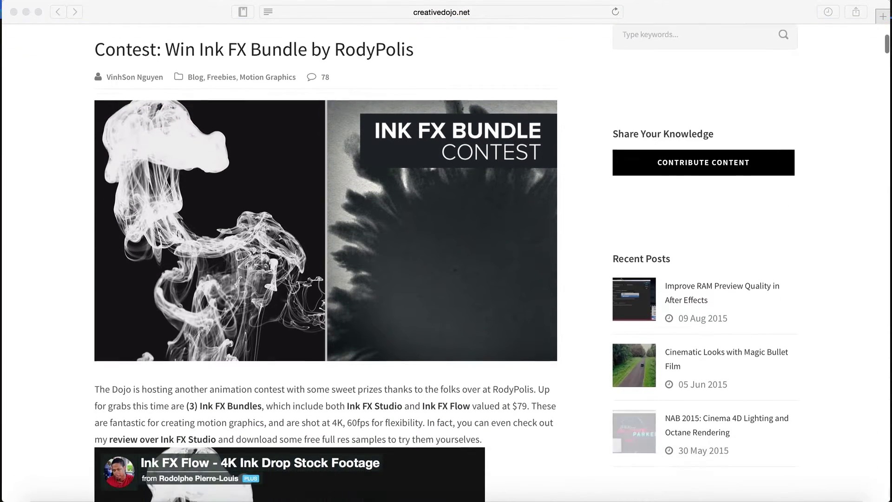
scroll(446, 263, "down", 1)
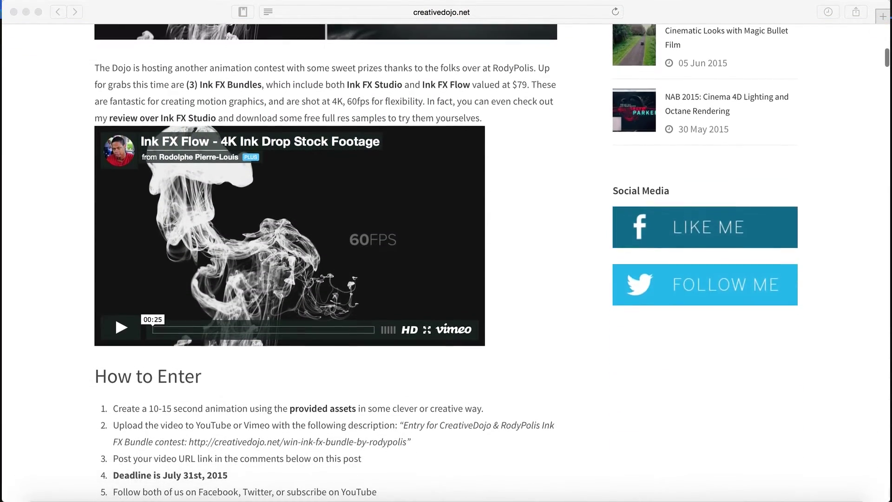
scroll(446, 263, "down", 7)
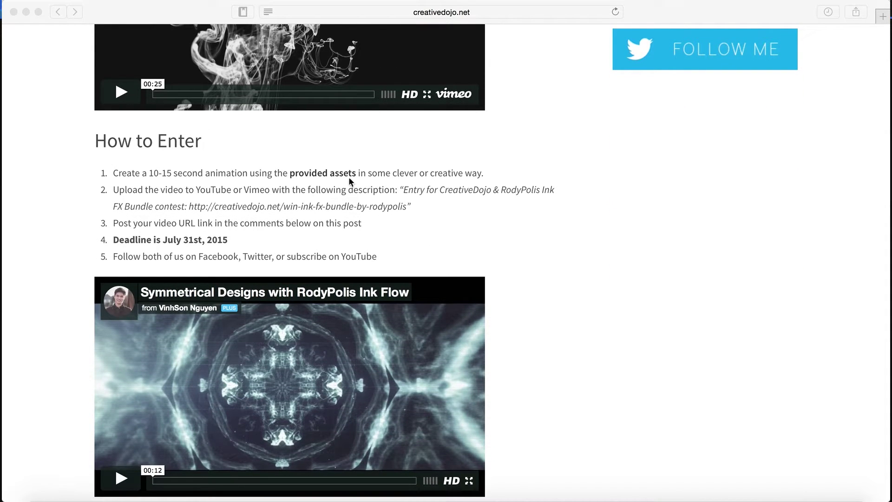
left_click(336, 178)
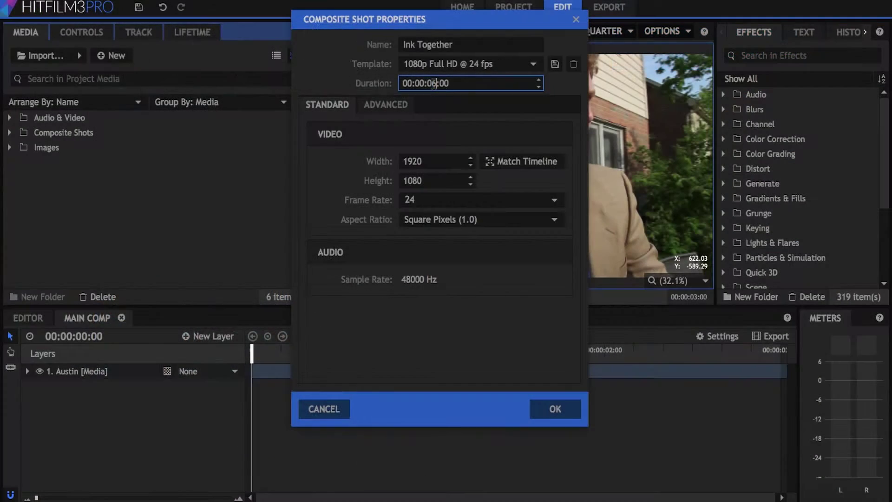
- Confirm the 6-second Ink Together composite and place Ink Flow 1.mov and Ink Flow 8.mov in it
key("Return")
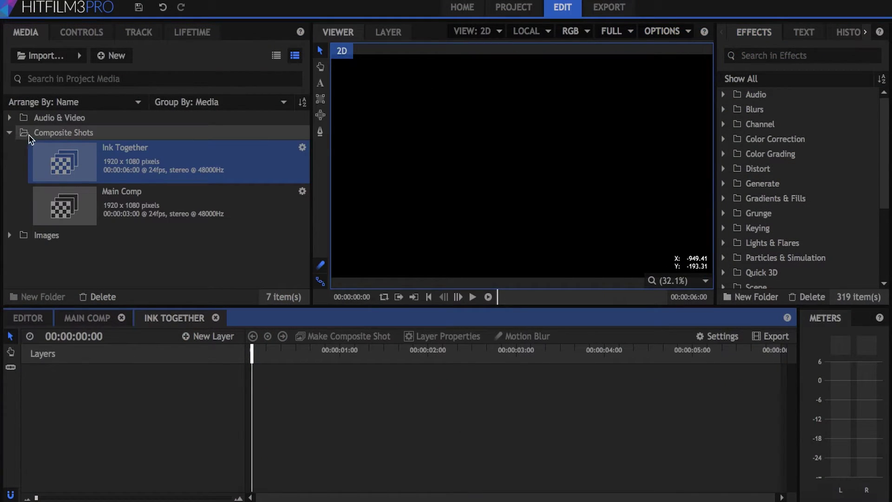
left_click(9, 133)
left_click(10, 119)
left_click(121, 189)
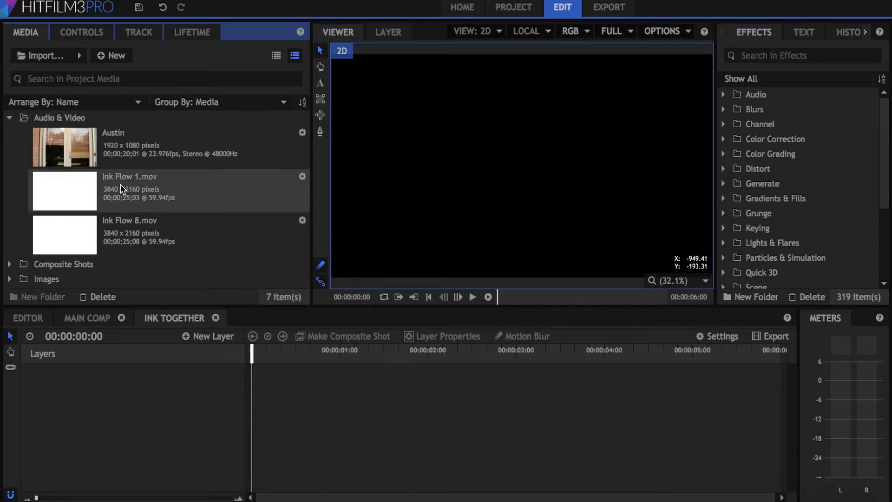
left_click(133, 229, "shift")
left_click_drag(134, 229, 145, 401)
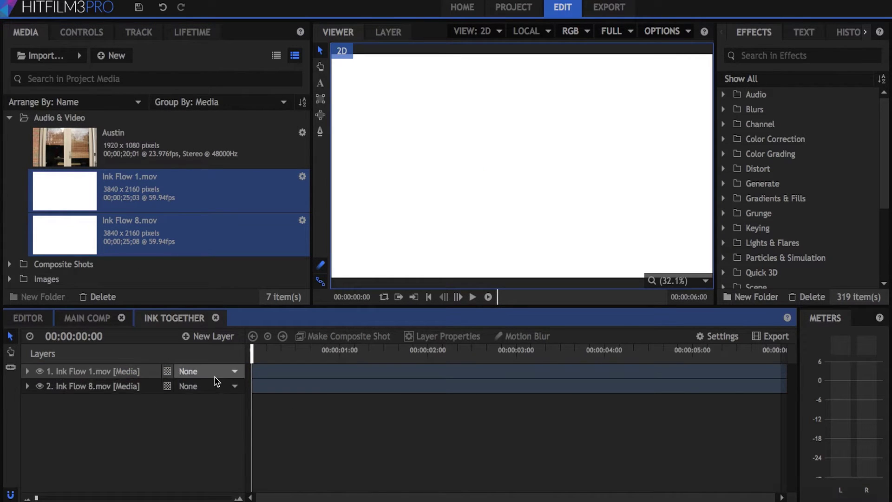
- Scale the ink layers to 230% and about 201% and reposition them in the frame
left_click_drag(355, 358, 499, 359)
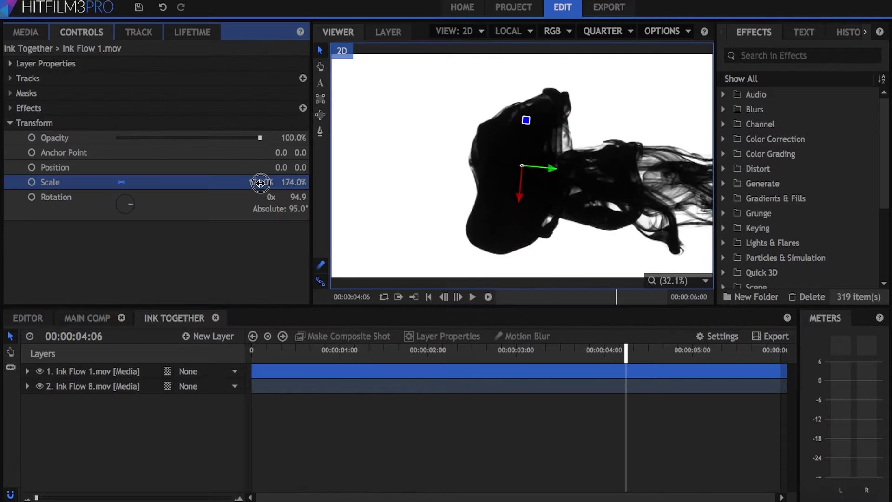
left_click_drag(259, 181, 456, 194)
mouse_move(521, 168)
left_mouse_down()
mouse_move(442, 146)
mouse_move(440, 155)
left_mouse_up()
mouse_move(354, 348)
left_mouse_down()
mouse_move(260, 360)
mouse_move(657, 356)
mouse_move(729, 369)
mouse_move(675, 359)
left_mouse_up()
left_click_drag(440, 148, 503, 144)
left_click_drag(440, 351, 325, 352)
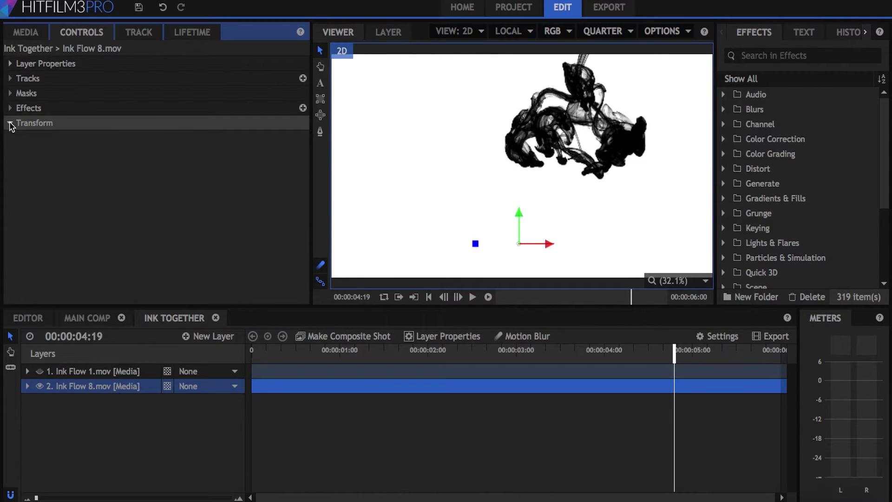
left_click(10, 123)
left_click_drag(254, 176, 273, 183)
mouse_move(523, 244)
left_mouse_down()
mouse_move(486, 358)
mouse_move(508, 406)
mouse_move(489, 410)
mouse_move(514, 413)
left_mouse_up()
- Change the Ink Flow 1 layer's blend mode and set the preview to half resolution
left_click(502, 449)
key("Home")
right_click(70, 371)
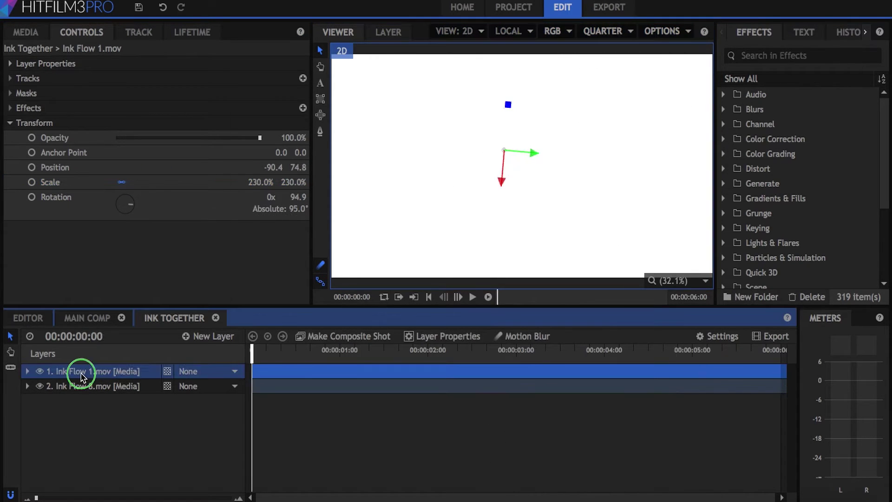
mouse_move(177, 107)
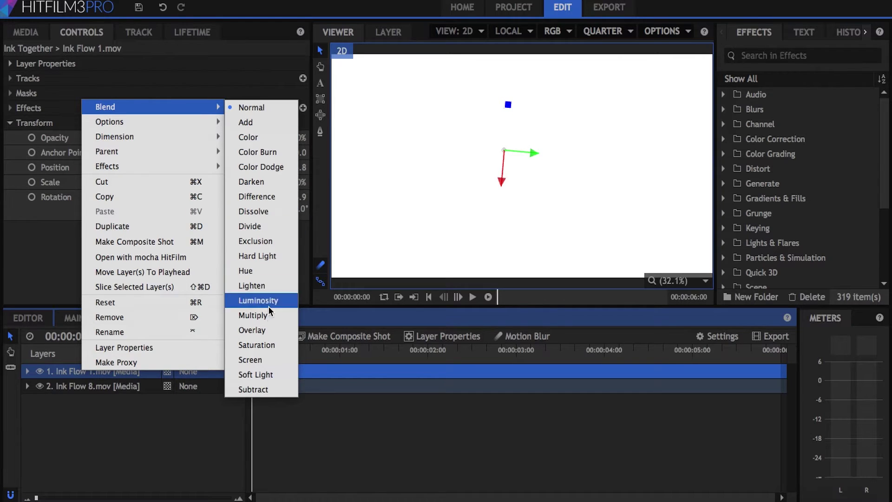
left_click(260, 315)
left_click(344, 407)
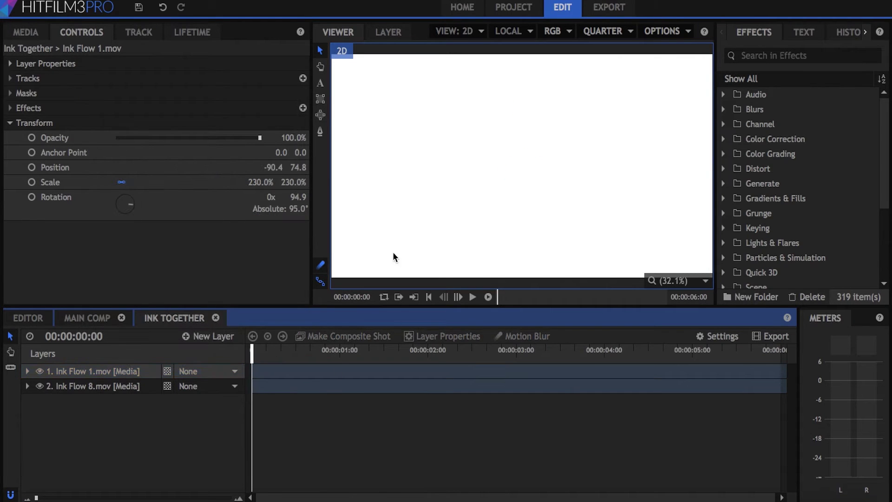
left_click(607, 32)
left_click(597, 74)
left_click_drag(376, 352, 572, 361)
- Add Ink Together to the main comp, hide it, and apply Set Matte to the actor layer
mouse_move(166, 166)
left_mouse_down()
mouse_move(133, 370)
mouse_move(144, 350)
left_mouse_up()
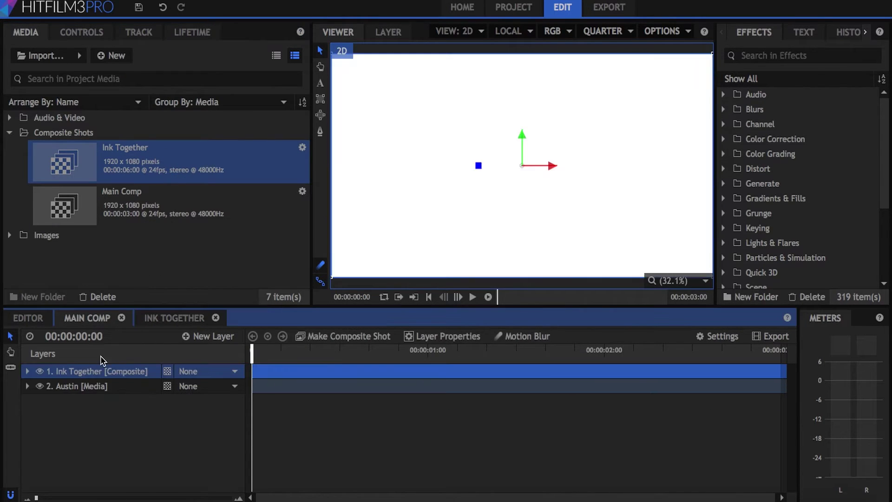
left_click(40, 372)
left_click(90, 387)
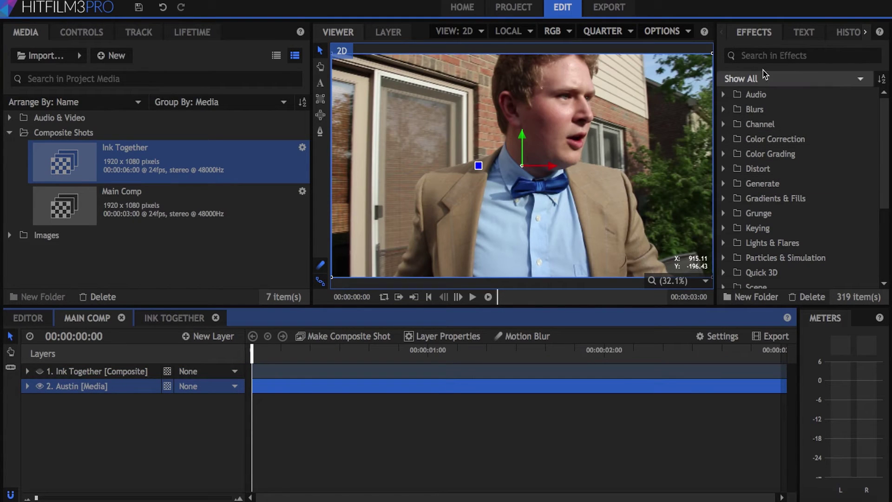
left_click(762, 55)
type("se")
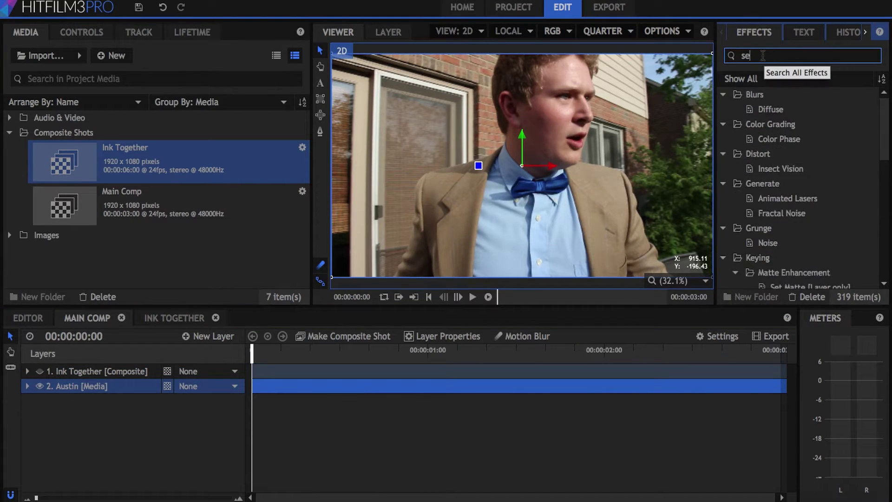
type("t matte")
left_click_drag(801, 125, 123, 393)
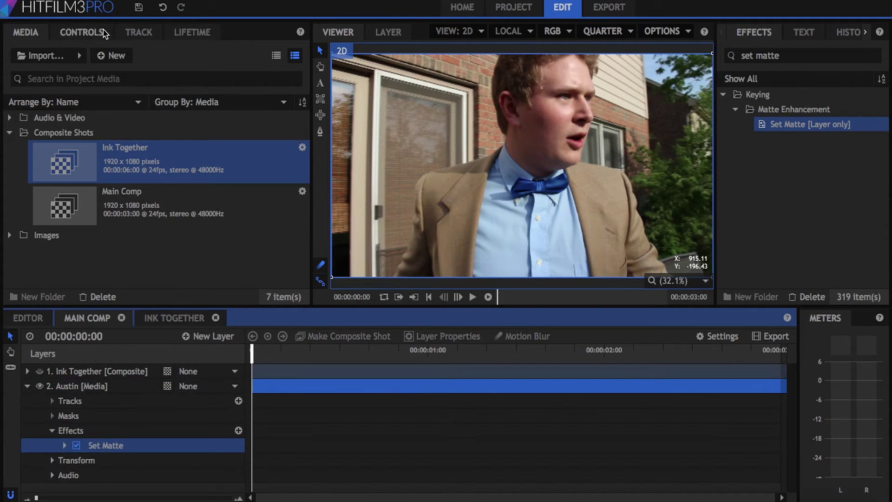
- Set the matte source to Ink Together, using Luminance, and invert it
left_click(82, 32)
left_click(22, 123)
left_click(176, 138)
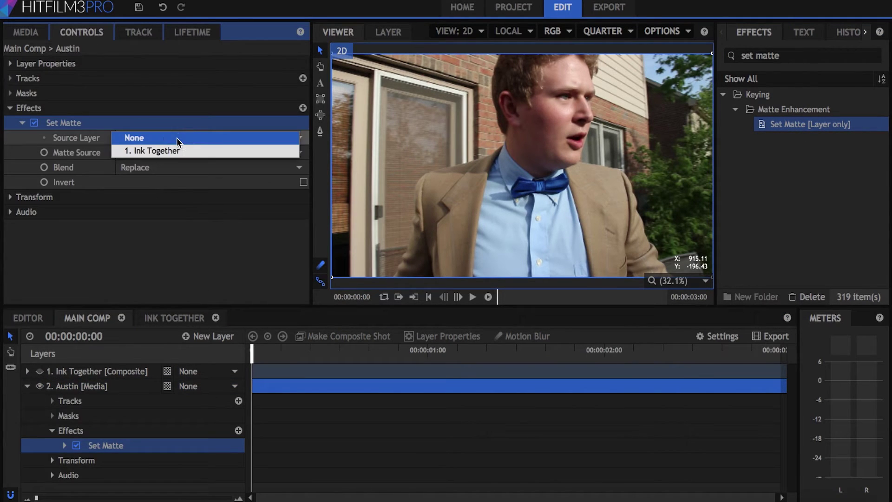
left_click(175, 150)
left_click(175, 150)
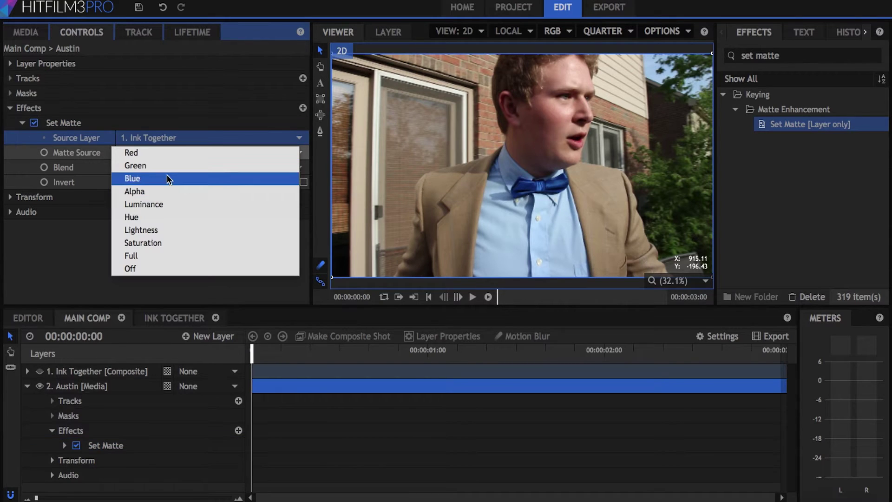
left_click(170, 203)
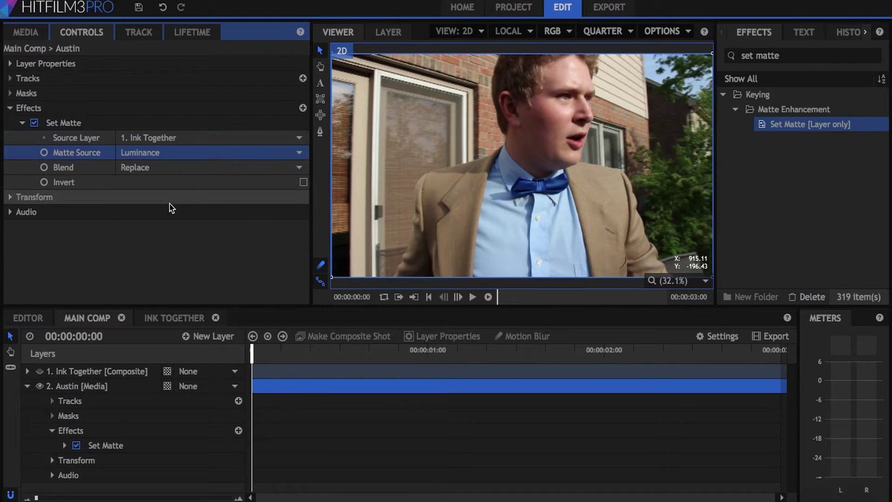
left_click(303, 182)
left_click_drag(398, 350, 701, 384)
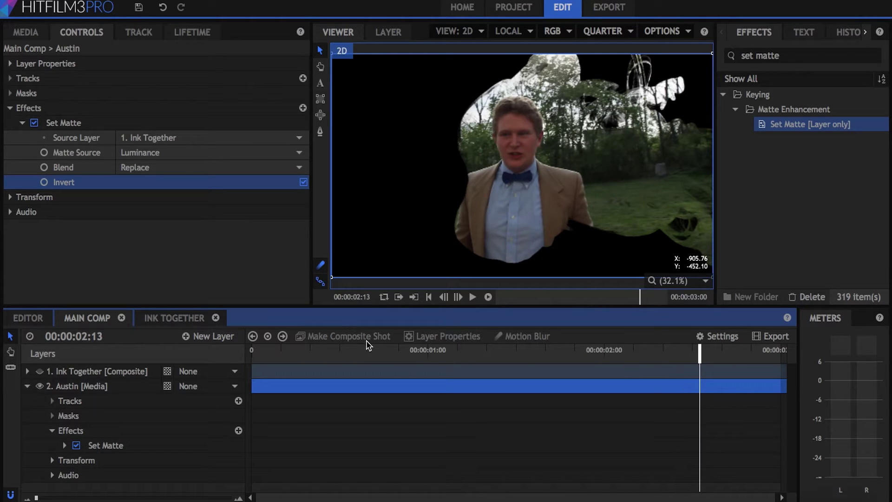
- Add Light Marble.jpg as the bottom layer and make the marble, Austin and Ink Together layers 3D planes
left_click_drag(374, 355, 401, 359)
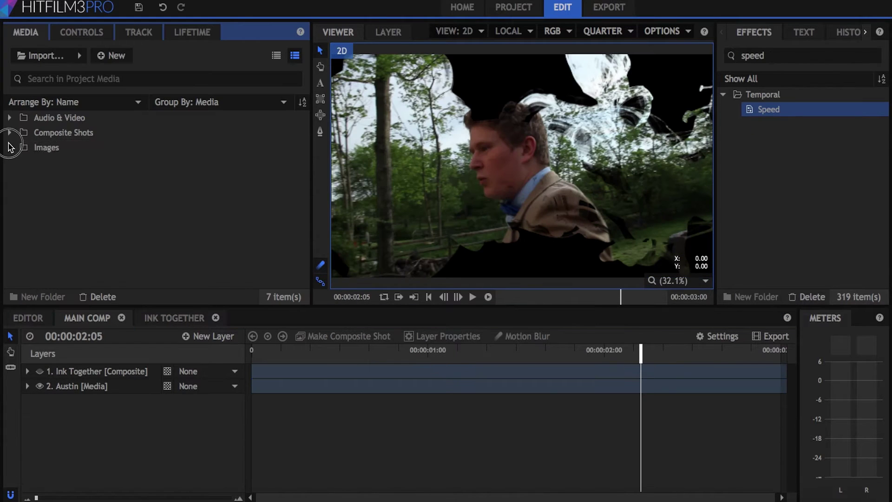
left_click(10, 147)
left_click_drag(133, 214, 132, 424)
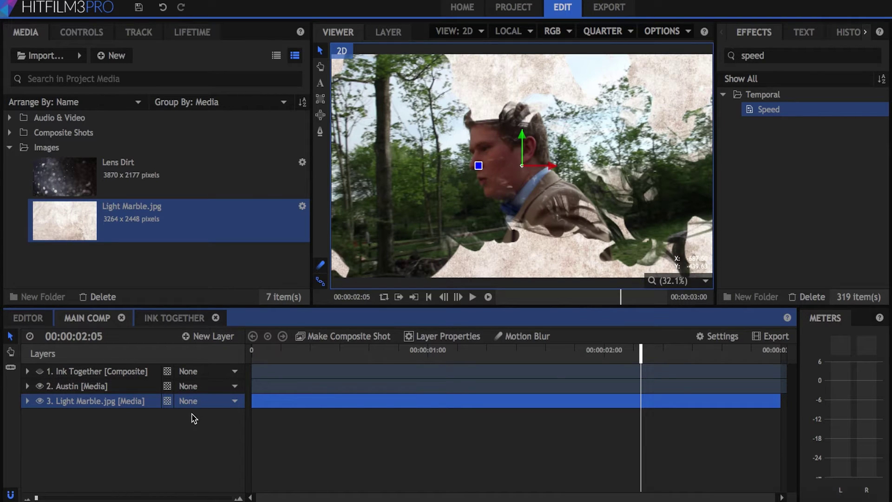
left_click(168, 400)
left_click(179, 432)
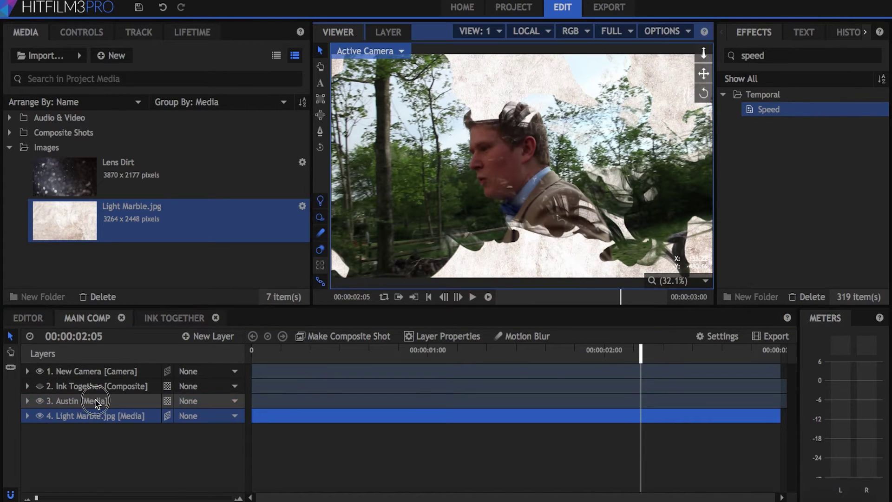
left_click(96, 402)
left_click(168, 400)
left_click(176, 432)
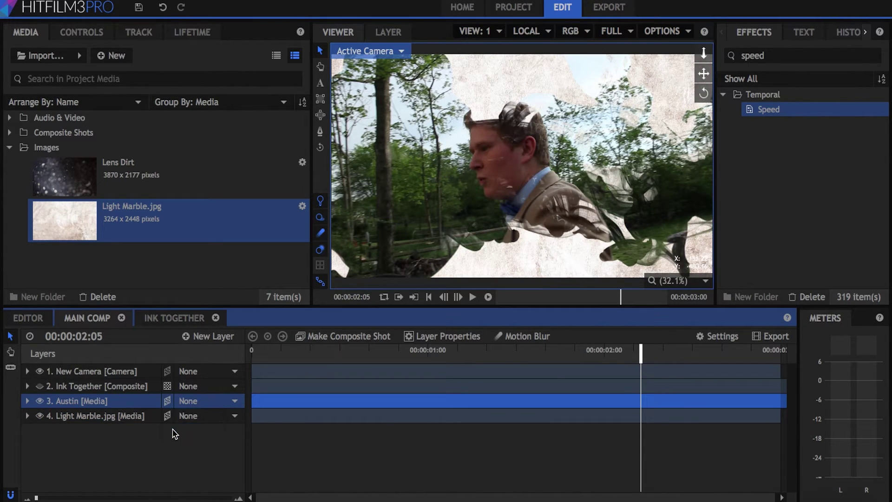
left_click(167, 386)
left_click(172, 415)
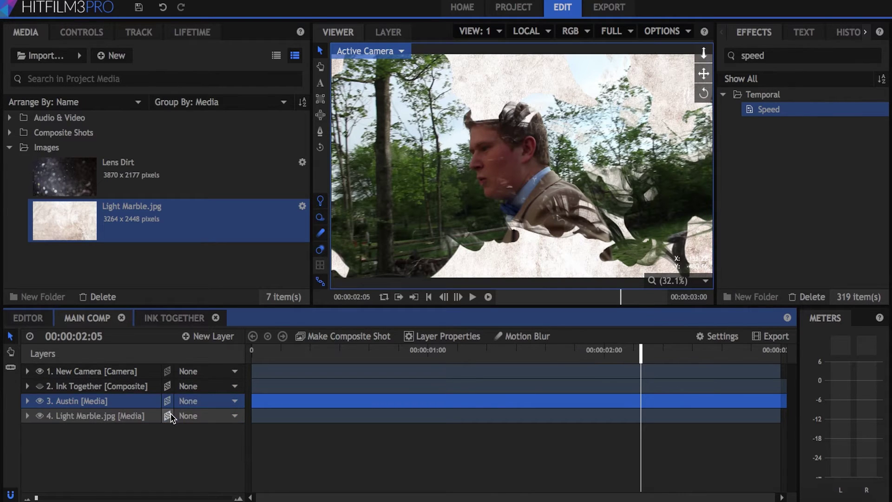
- Blend the Austin footage in Hard Light mode and fit the whole frame in the viewer
left_click_drag(560, 352, 548, 356)
right_click(95, 400)
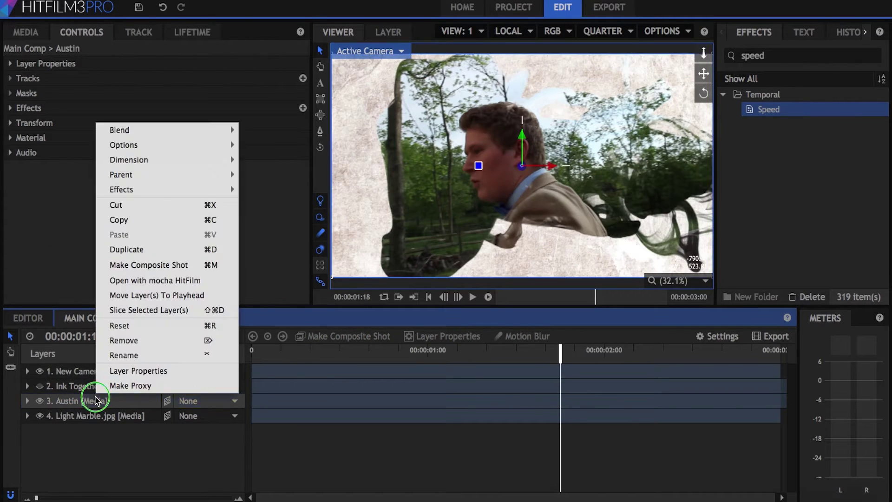
mouse_move(124, 136)
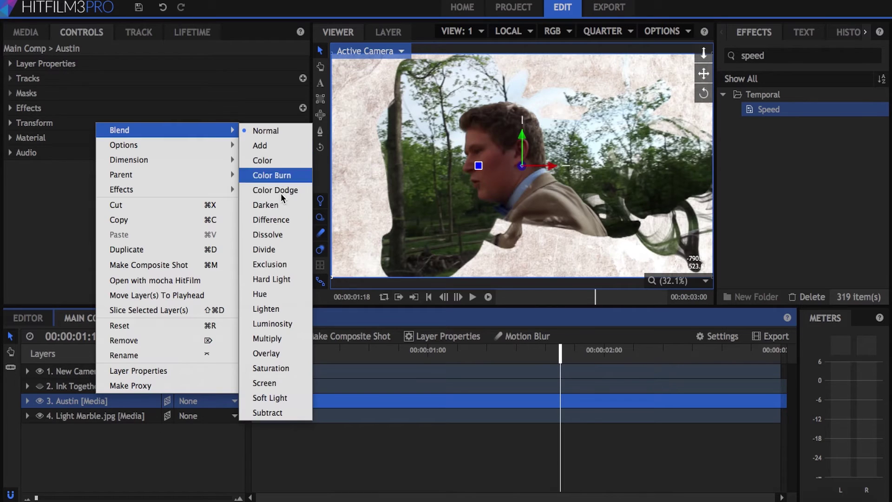
left_click(288, 280)
scroll(432, 180, "up", 4)
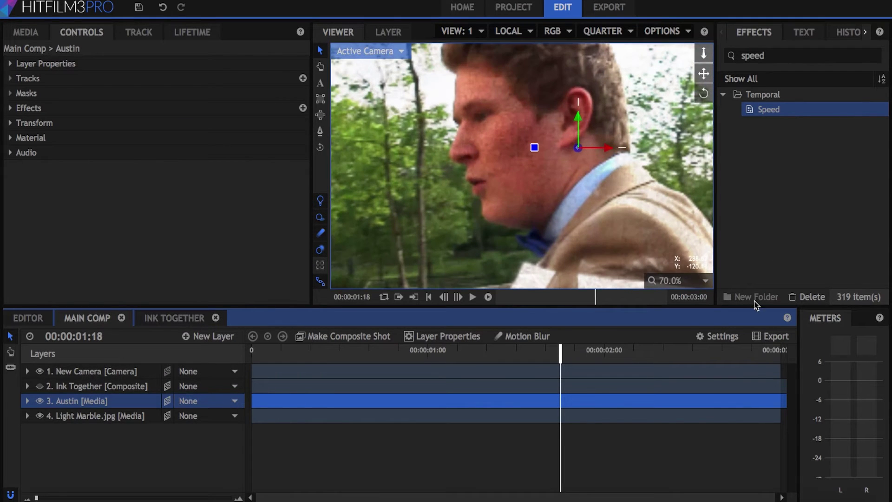
left_click(697, 280)
left_click(670, 414)
left_click(649, 450)
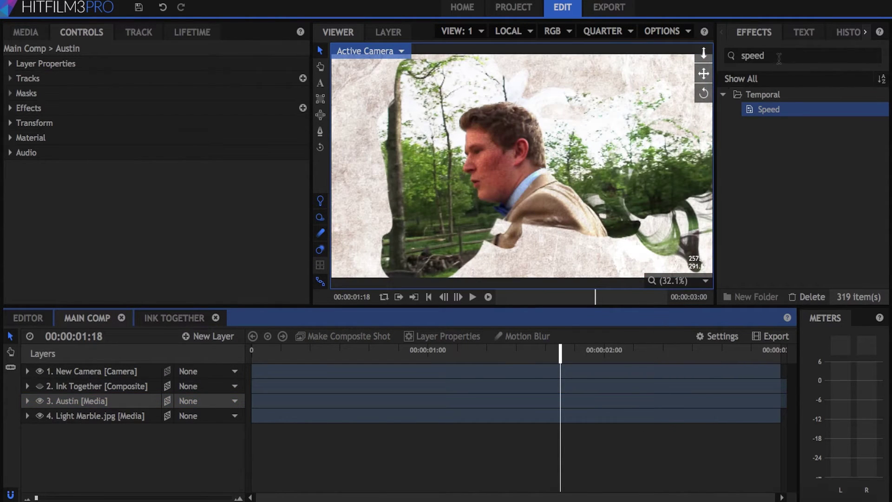
left_click(625, 353)
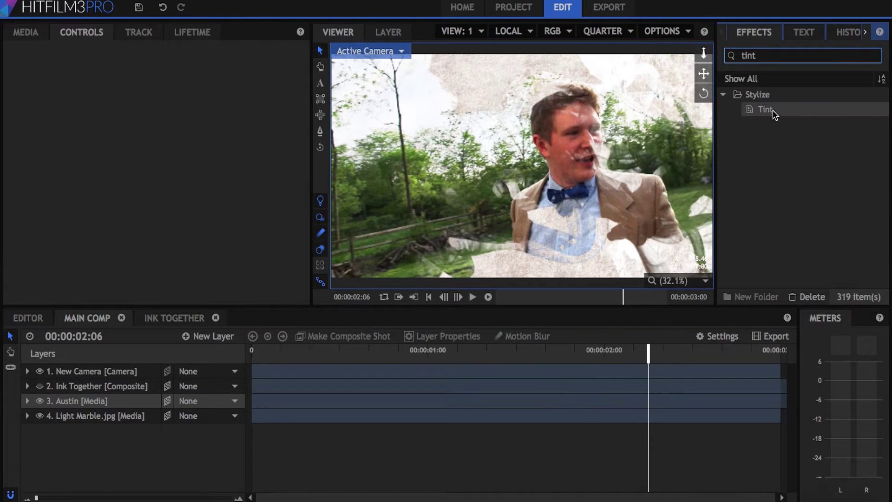
- Tint Austin's dark tones brown (72 54 32) and darken it with a contrasty Curves bend
left_click_drag(775, 111, 113, 404)
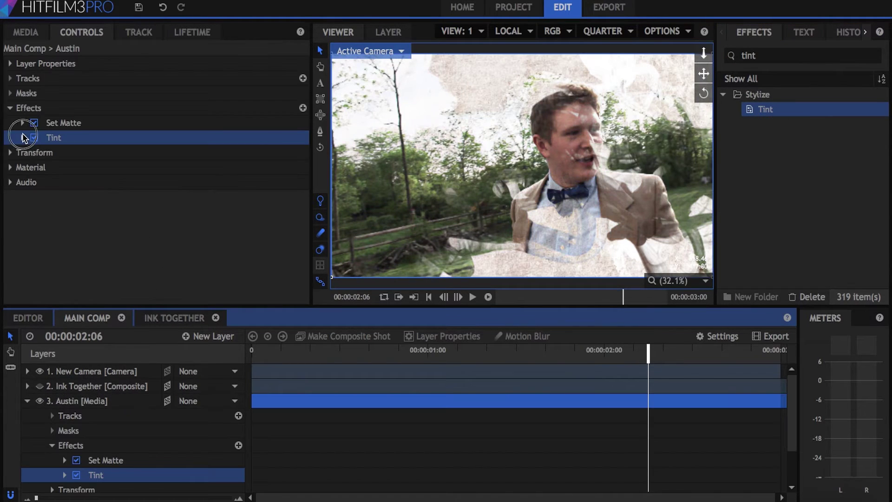
left_click(22, 138)
left_click(302, 167)
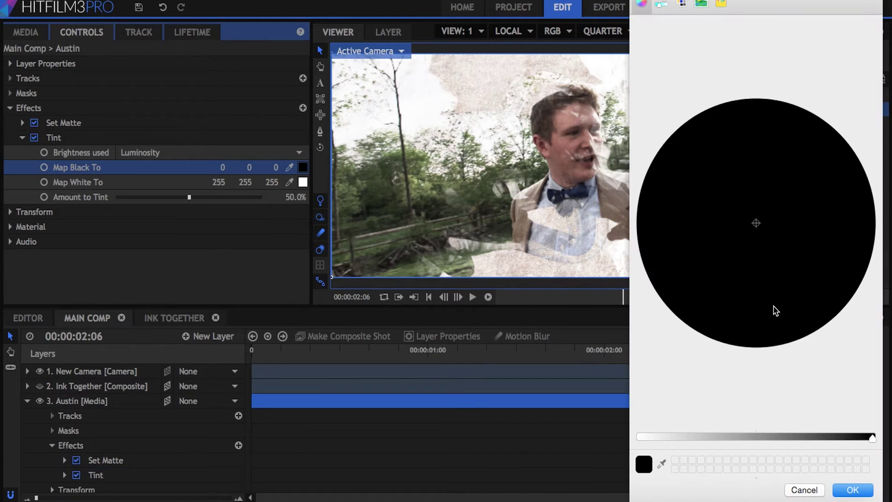
left_click(810, 436)
left_click_drag(813, 219, 818, 195)
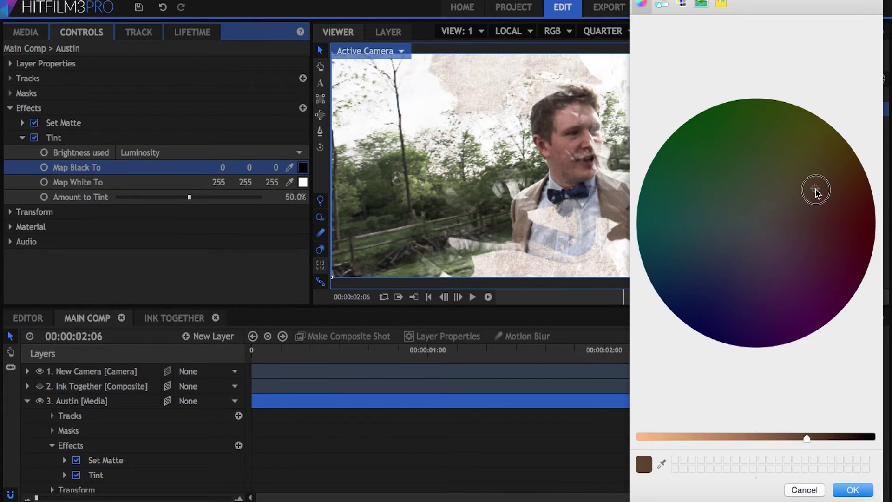
key("Return")
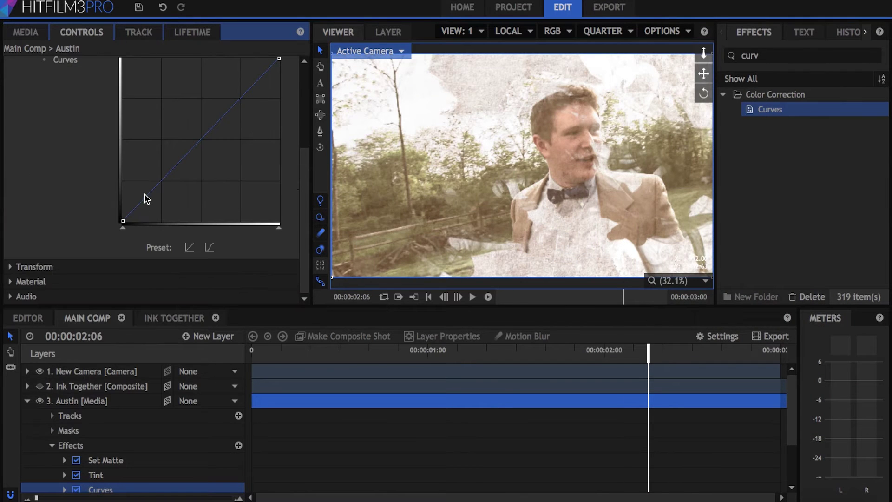
left_click_drag(146, 199, 164, 205)
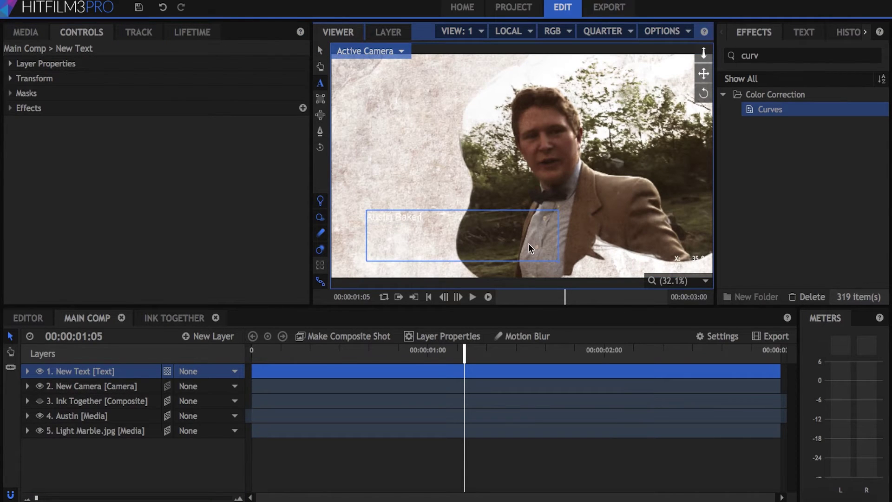
- Set the title to the Luminari font at size 100
left_click(803, 32)
left_click(775, 110)
type("100")
key("Return")
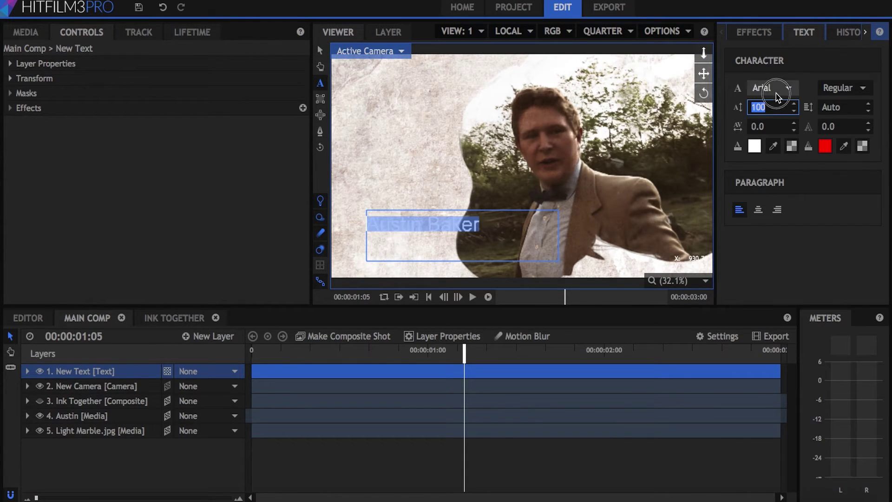
left_click(772, 88)
scroll(801, 295, "down", 10)
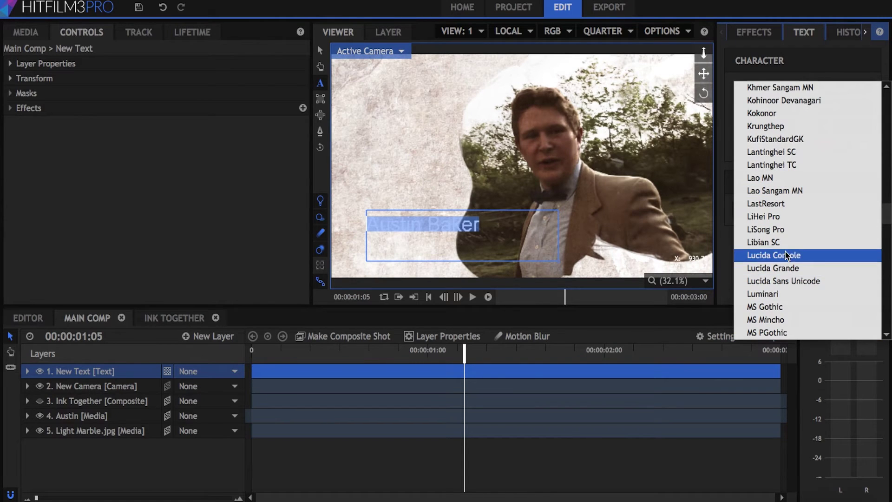
scroll(788, 243, "down", 2)
left_click(787, 220)
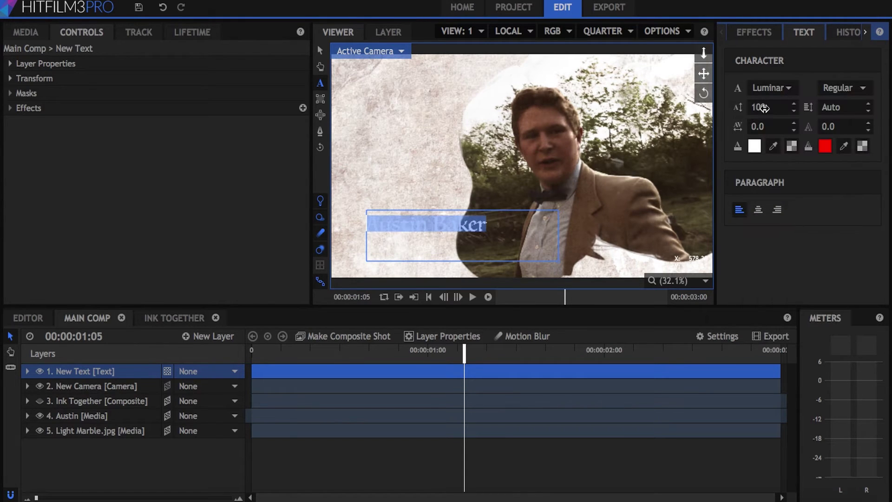
- Give the title a dark fill colour and raise its size to 125
left_click(604, 32)
left_click(637, 75)
left_click(754, 145)
left_click(820, 403)
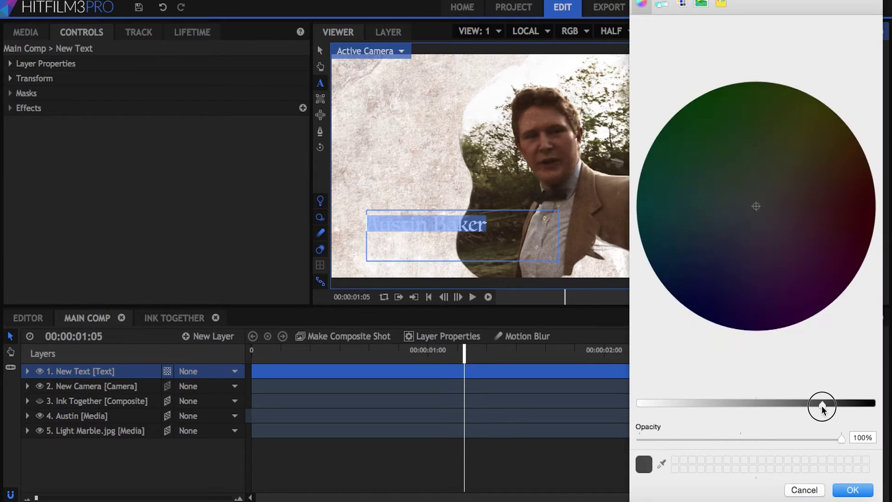
key("Return")
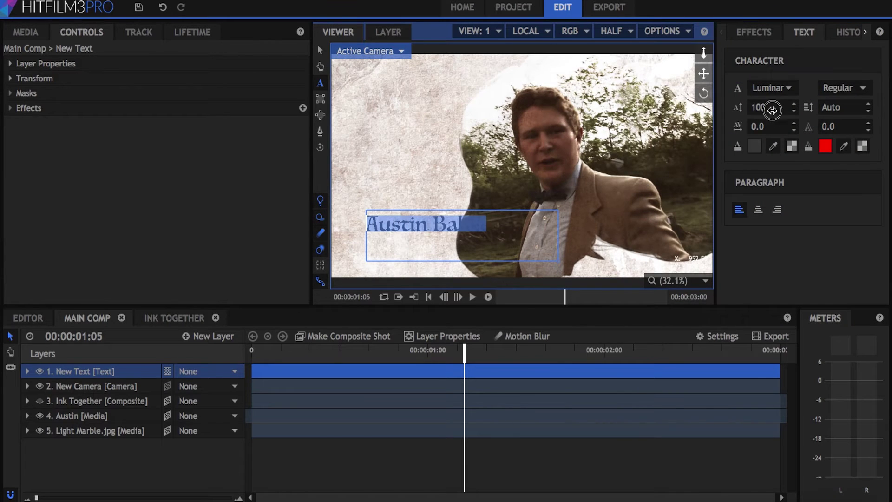
double_click(770, 110)
type("125")
key("Return")
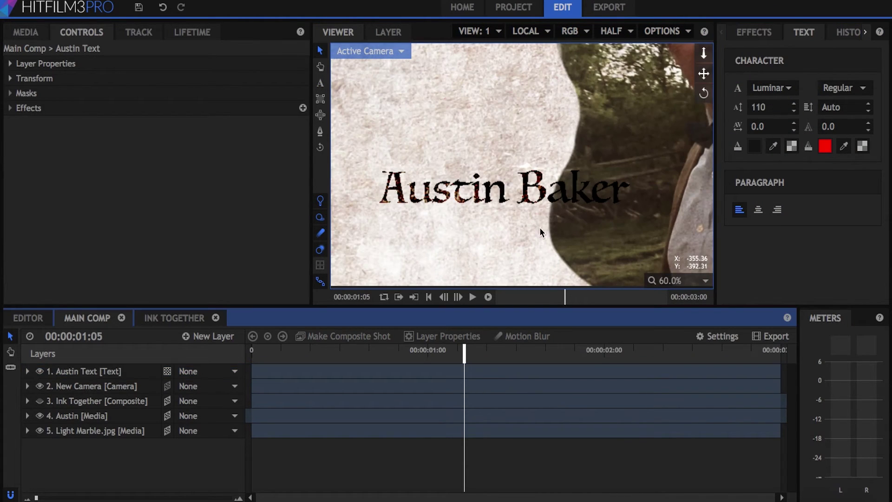
- Duplicate the Austin Text layer with Ctrl+D
left_click(106, 372)
key("ctrl+d")
left_click(107, 372)
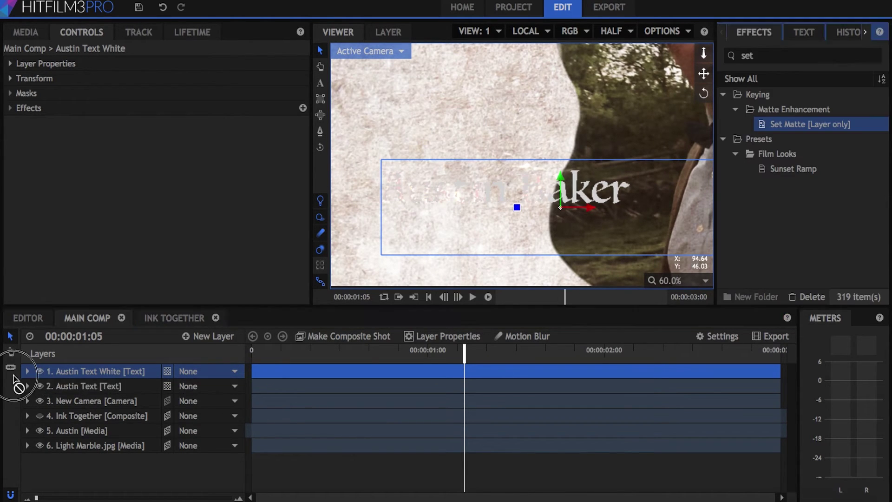
- Matte the Austin Text White layer by Ink Together luminance, inverted
left_click(107, 372)
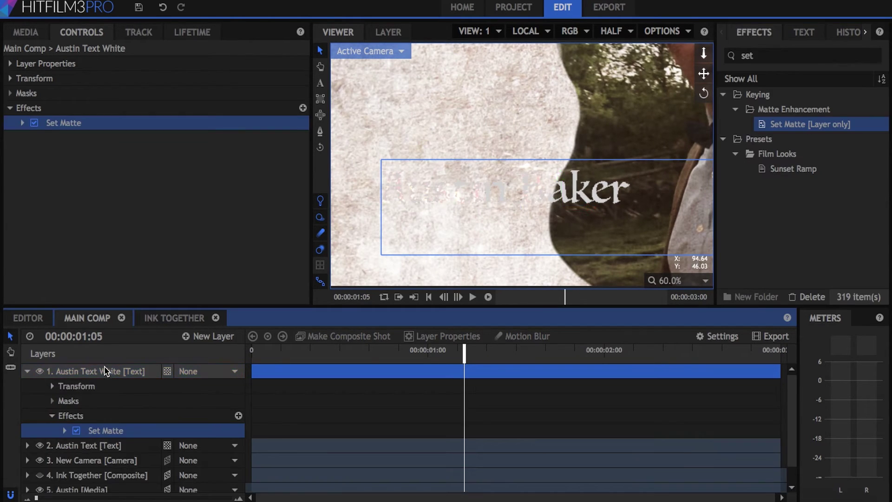
left_click(23, 122)
left_click(166, 139)
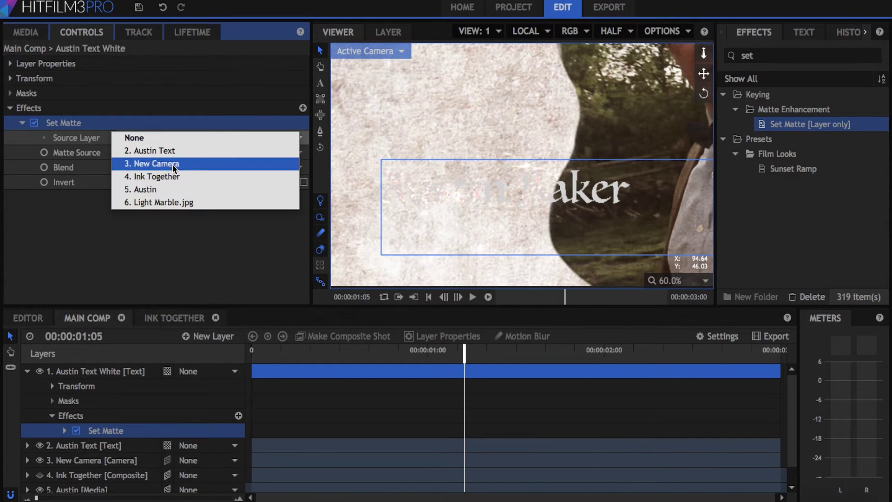
left_click(174, 176)
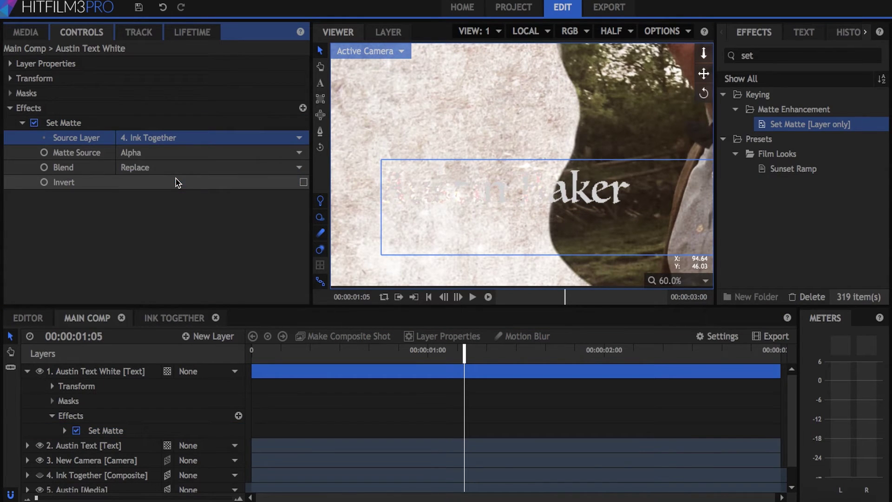
left_click(190, 154)
left_click(190, 201)
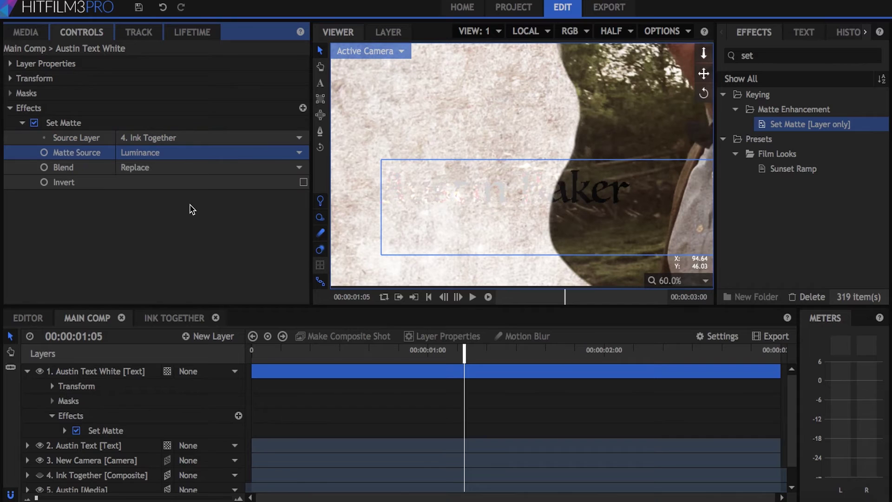
left_click(303, 182)
- Review the matted white title with the full frame fitted in the viewer
left_click(521, 410)
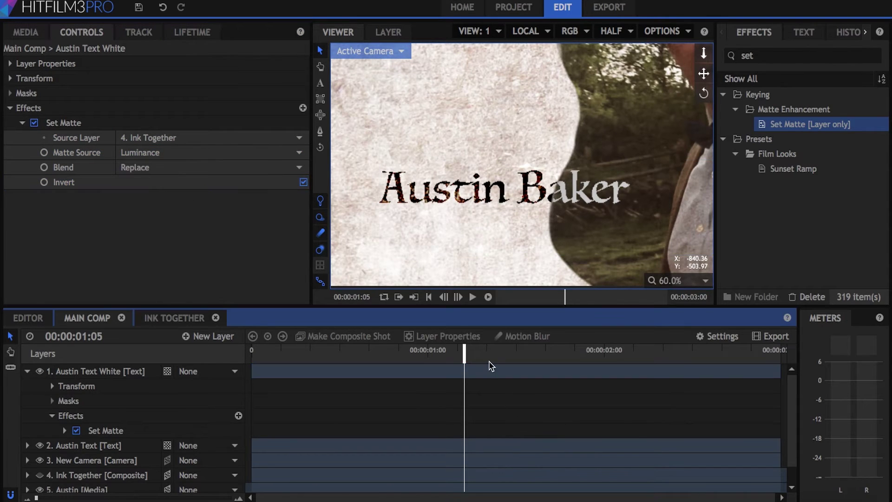
left_click_drag(462, 353, 478, 360)
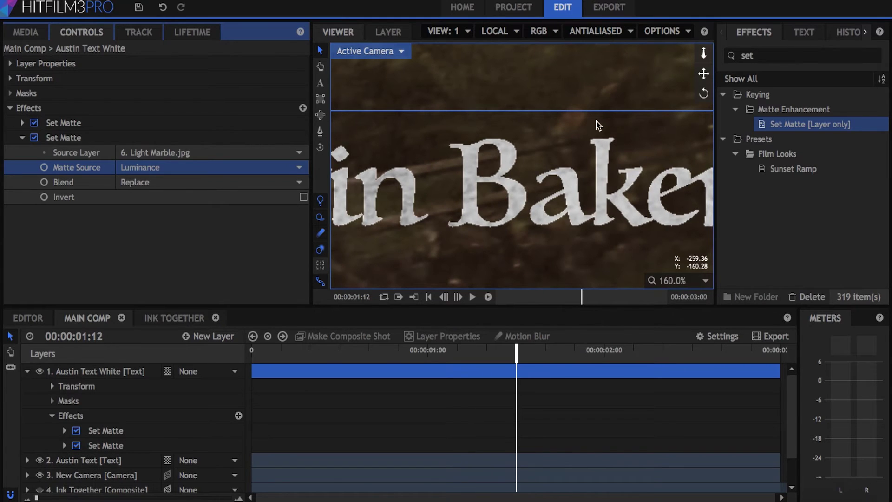
left_click(585, 415)
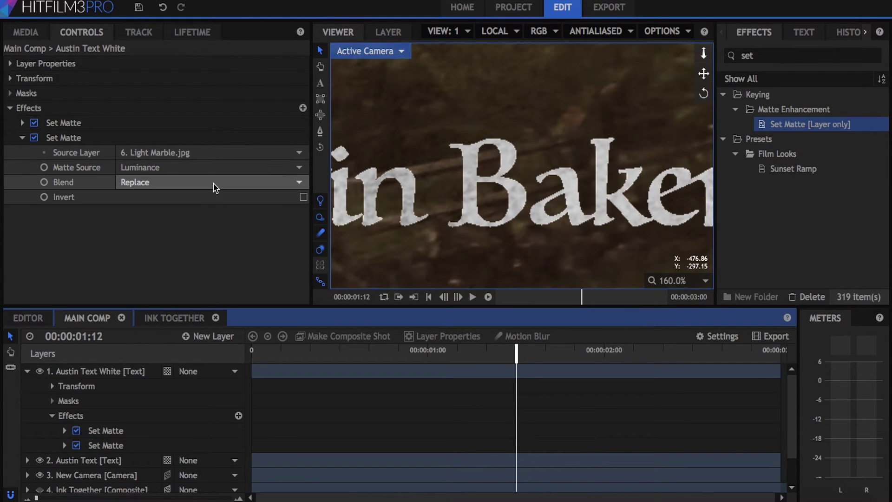
left_click(304, 198)
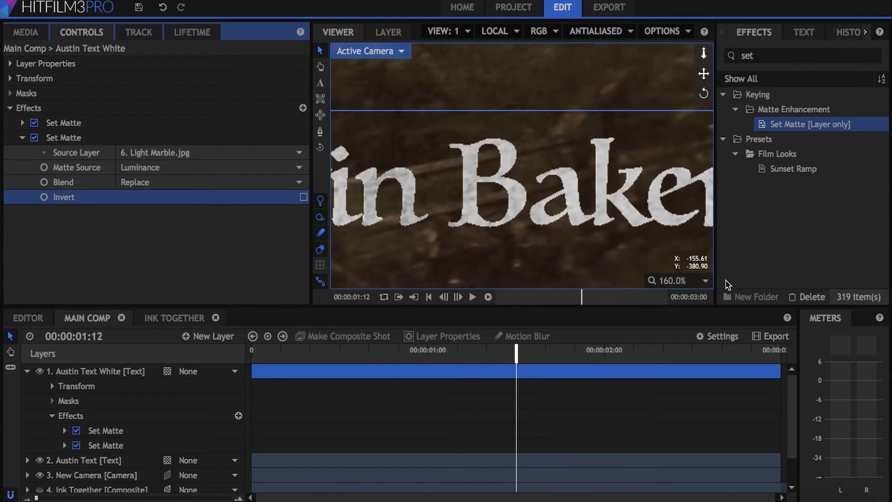
left_click(699, 280)
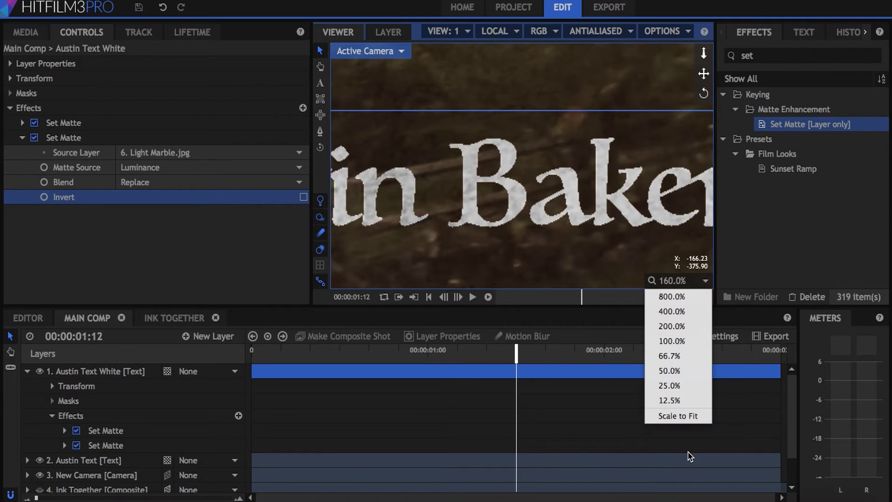
left_click(674, 416)
left_click(620, 42)
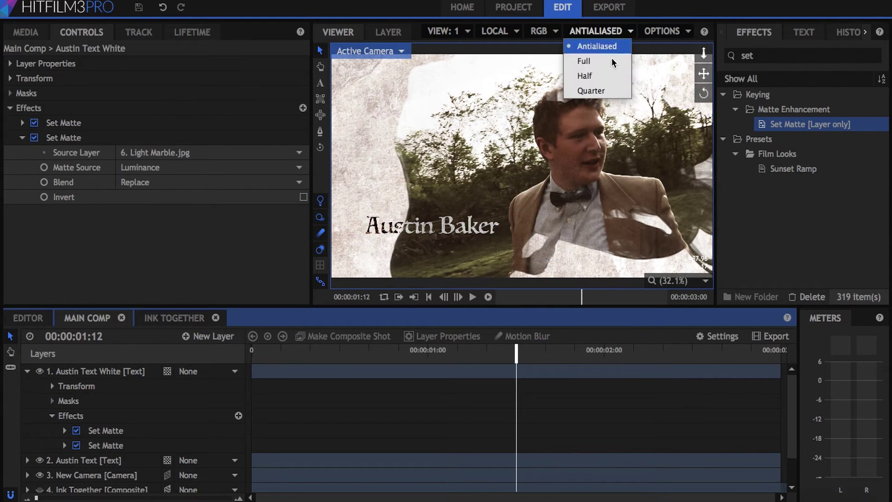
key("Escape")
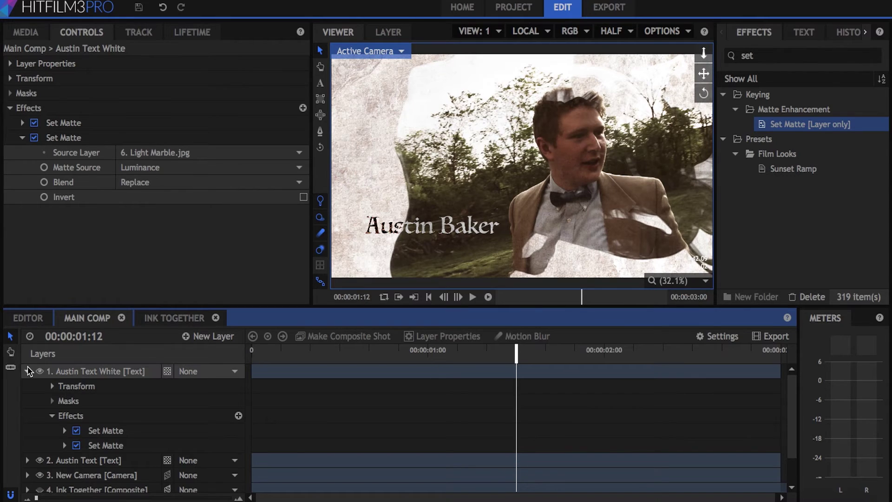
left_click(28, 370)
left_click(209, 336)
- Add a light below Ink Together, adjust its position, and set its intensity to 37
left_click(210, 410)
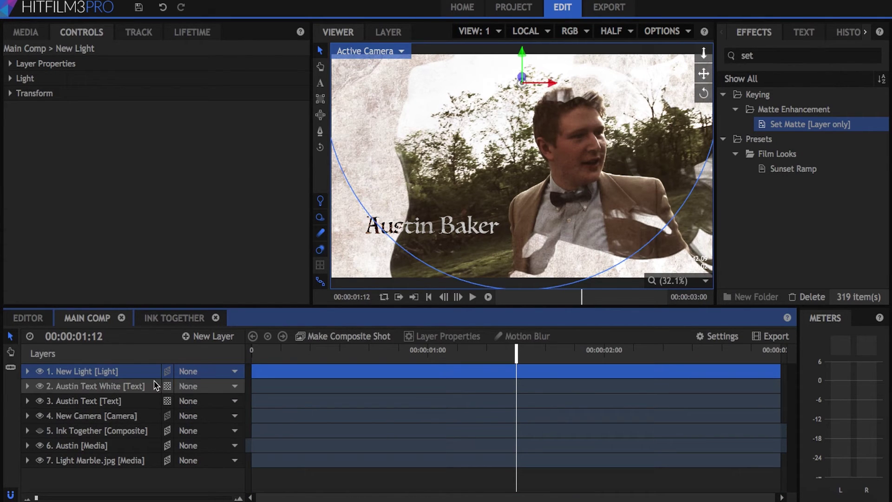
left_click_drag(133, 374, 121, 440)
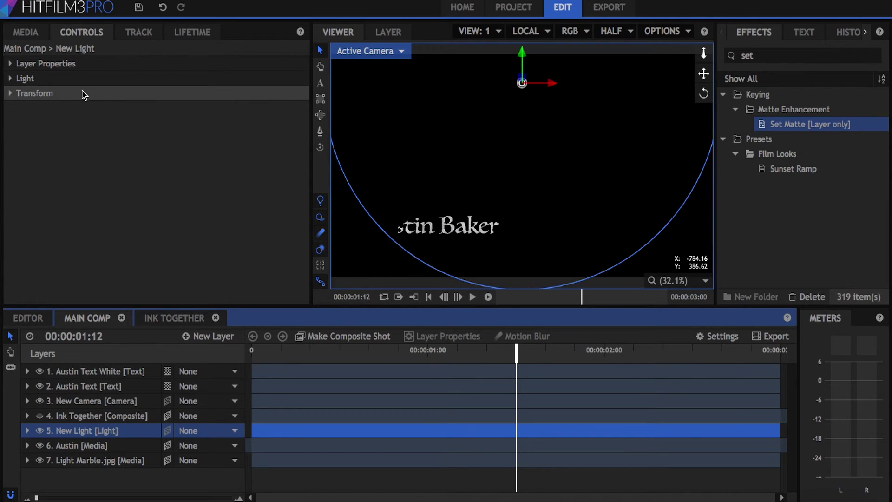
left_click(34, 93)
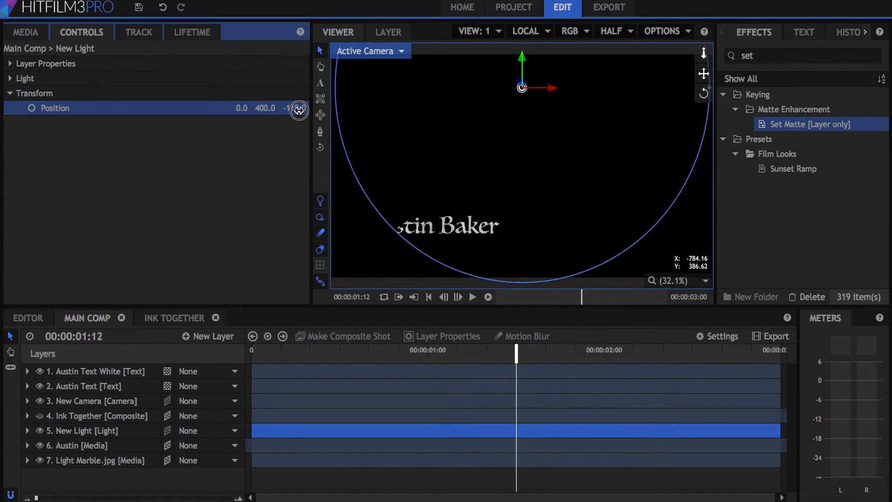
left_click_drag(299, 109, 294, 110)
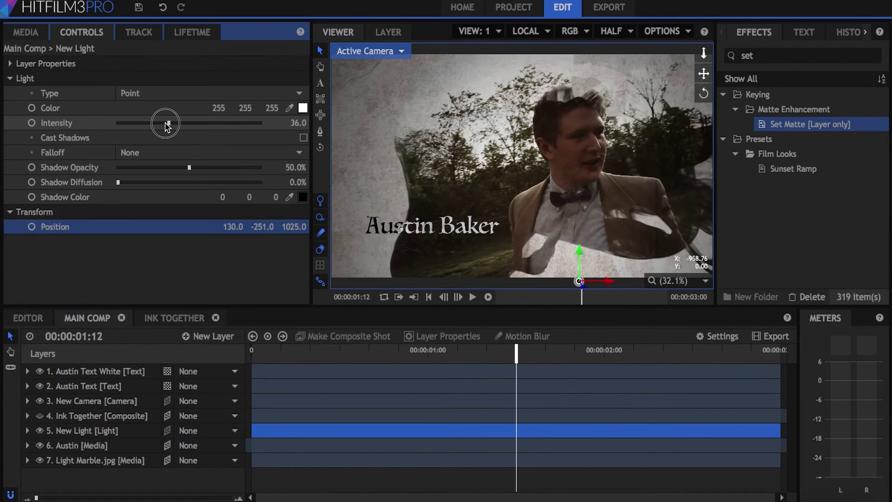
left_click_drag(167, 122, 171, 123)
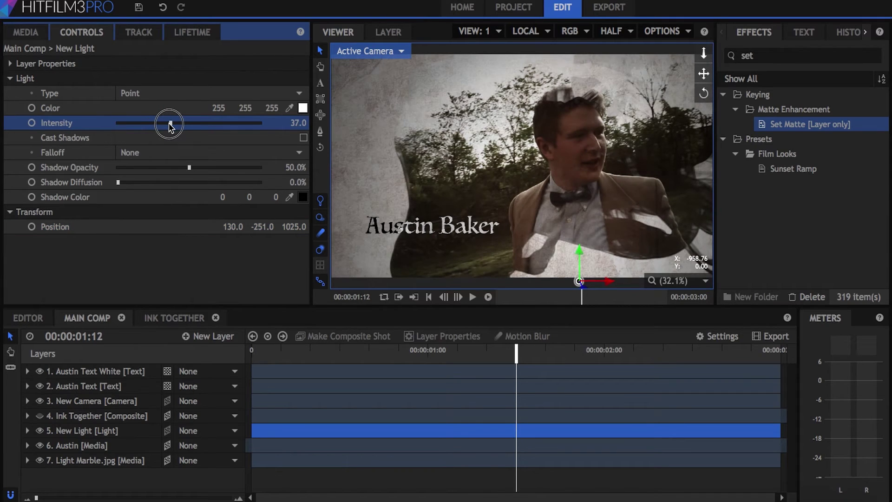
left_click_drag(291, 227, 299, 227)
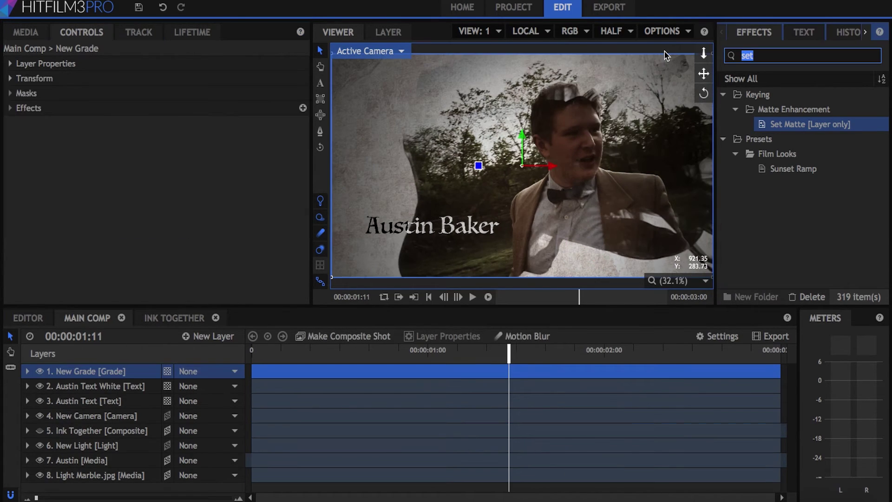
- Apply Lens Dirt to New Grade using the Lens Dirt image layer, with threshold 0.57
type("lens dir")
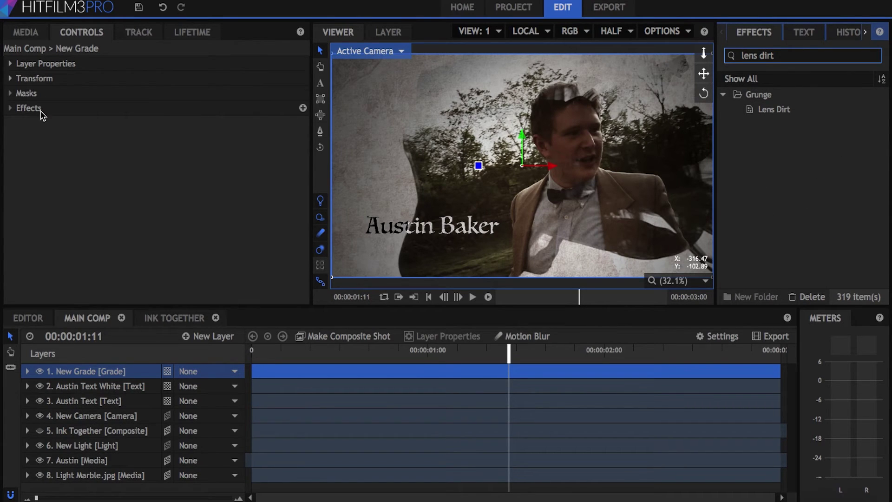
left_click(30, 34)
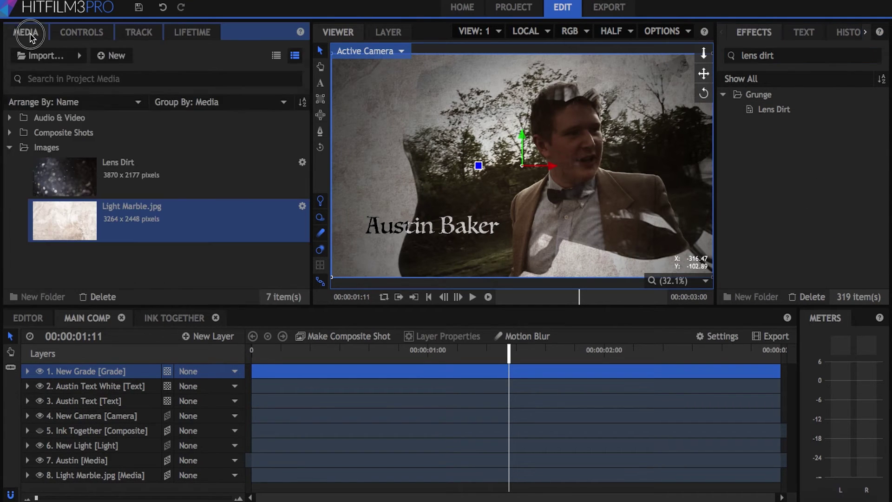
left_click_drag(790, 109, 126, 370)
left_click_drag(65, 176, 113, 418)
left_click(93, 371)
left_click(166, 152)
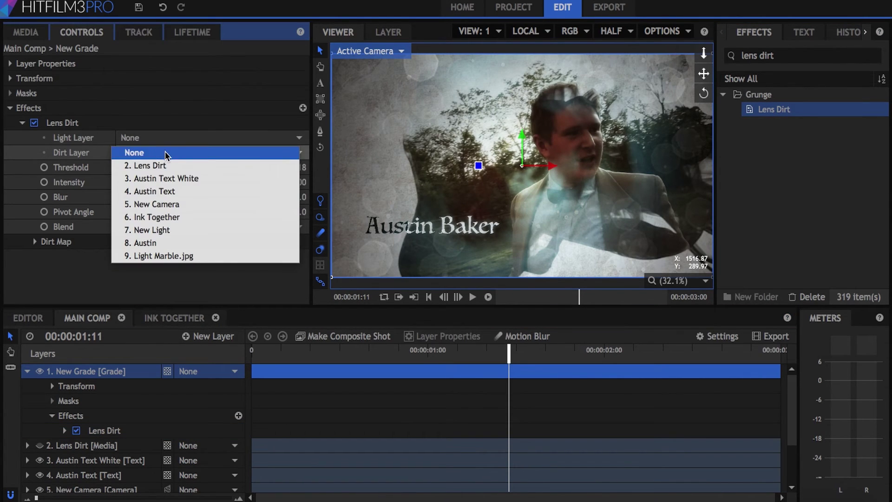
left_click(170, 167)
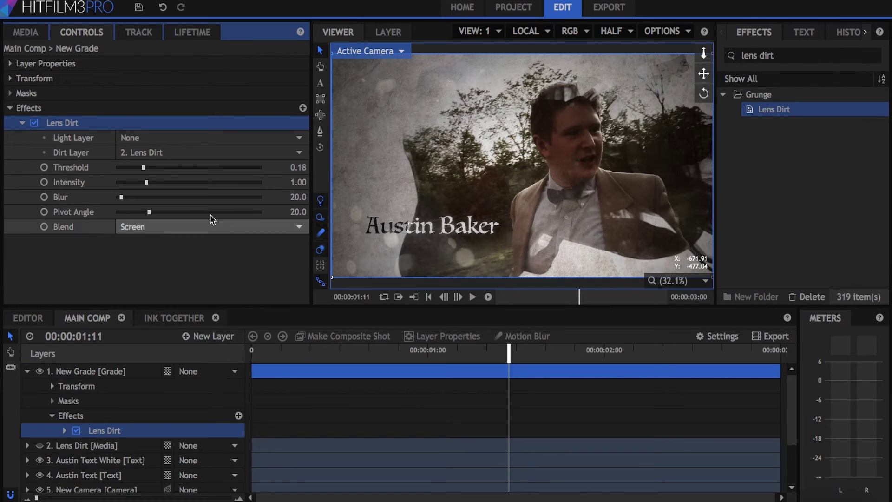
left_click(201, 168)
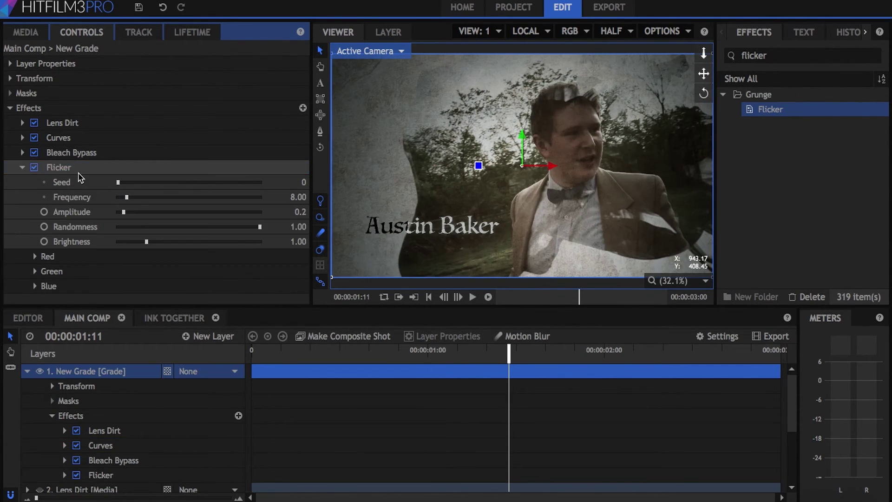
- Adjust the Flicker effect's frequency and stop the preview playback
left_click(126, 197)
left_click_drag(128, 198, 121, 200)
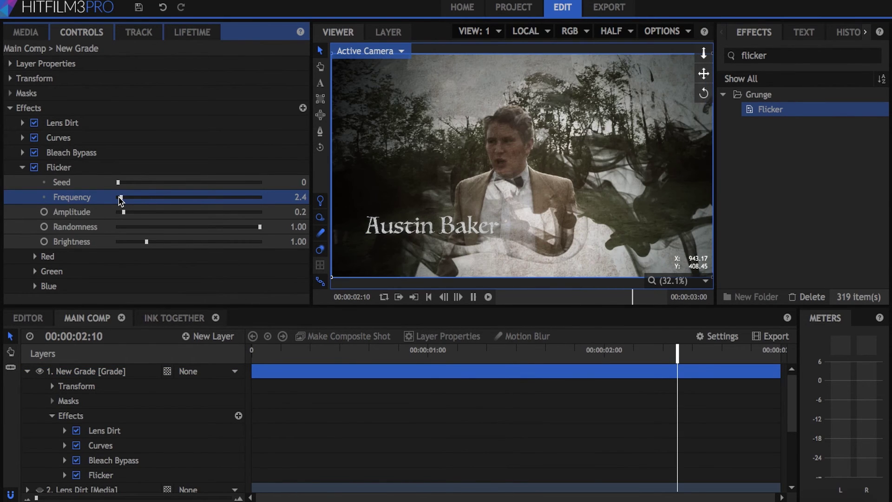
key("space")
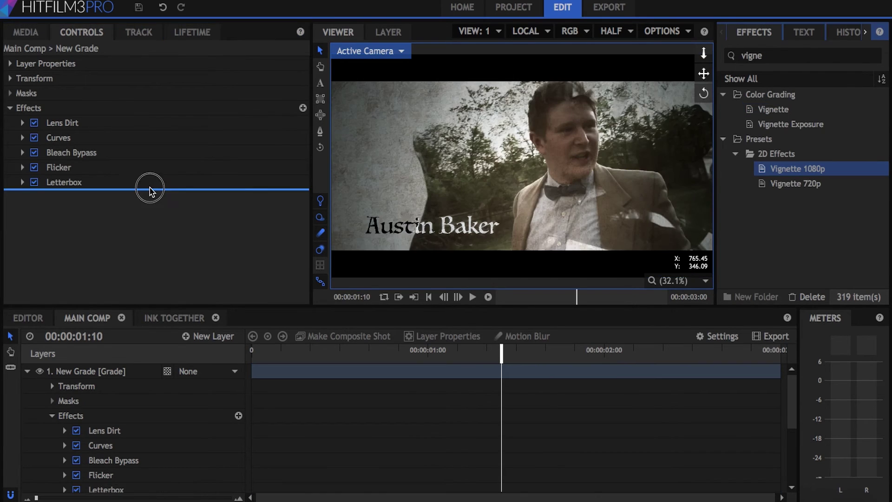
- Add the Vignette 1080p preset above Letterbox and preview at full resolution
left_click_drag(145, 189, 151, 191)
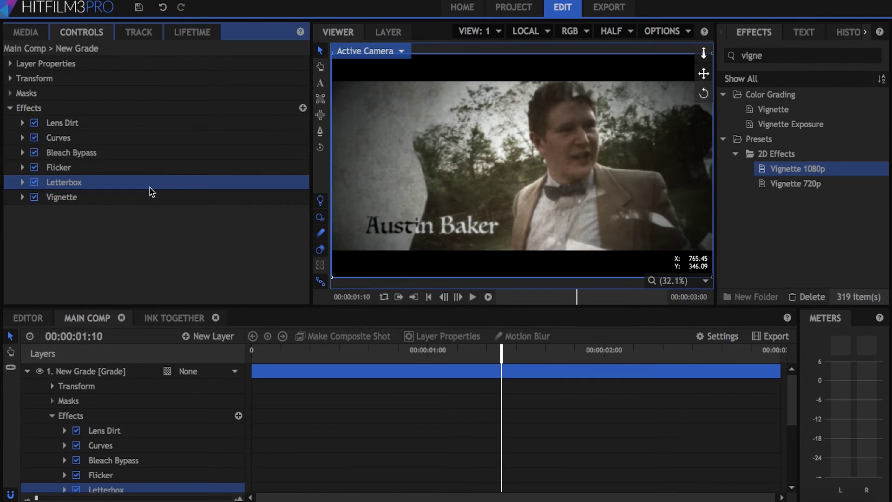
left_click(606, 37)
left_click(599, 62)
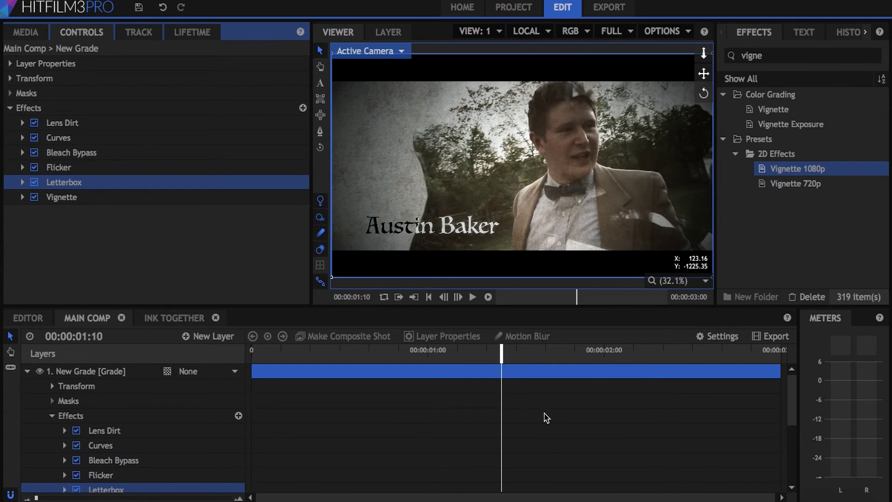
left_click(547, 418)
left_click(75, 197)
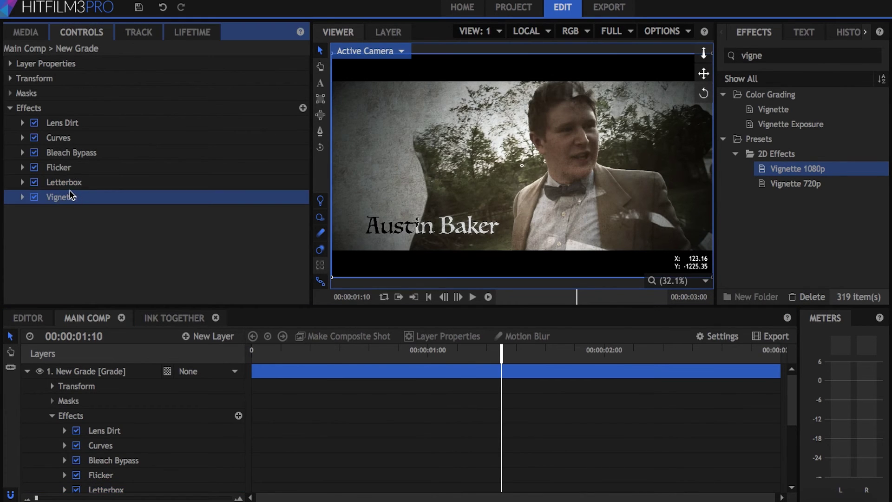
mouse_move(74, 197)
left_mouse_down()
mouse_move(70, 184)
mouse_move(70, 202)
left_mouse_up()
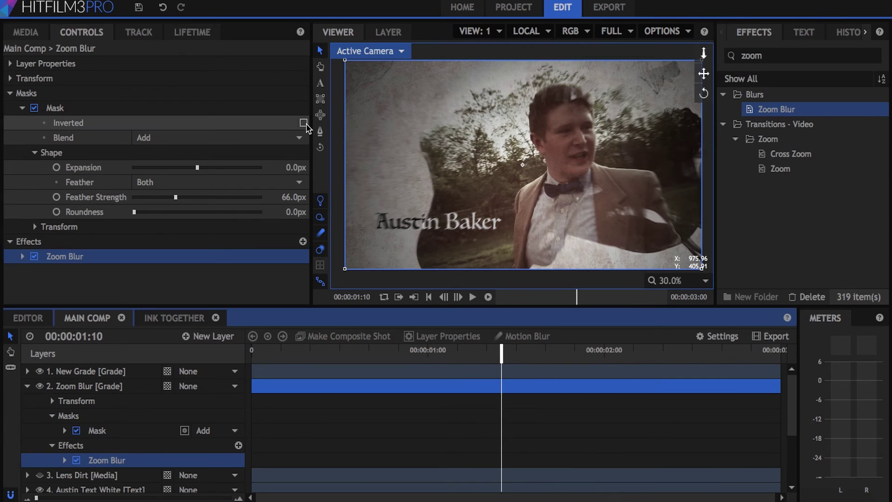
- Invert the Zoom Blur layer's mask, then zoom and pan the viewer toward the title to inspect it
left_click(304, 124)
left_click(521, 434)
scroll(360, 237, "up", 4)
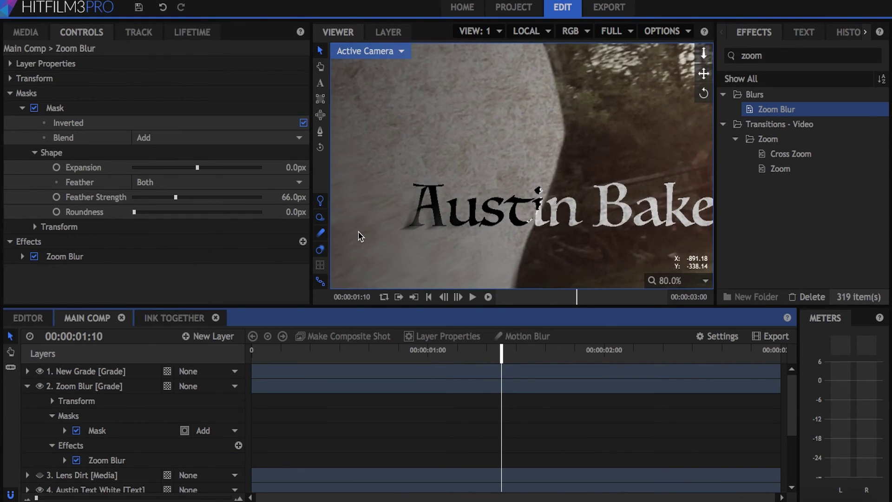
left_click(320, 66)
left_click_drag(343, 93, 400, 28)
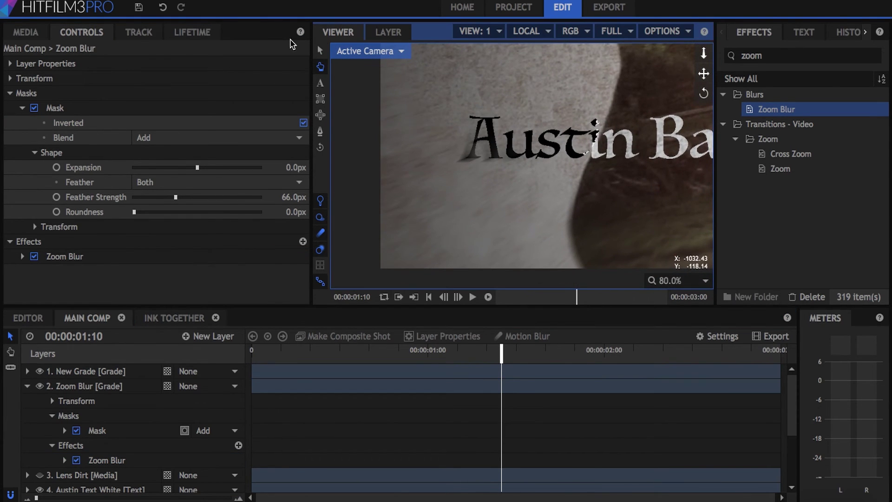
left_click(320, 51)
- Set the Zoom Blur effect's quality to about 30.7%
left_click(22, 256)
left_click(97, 431)
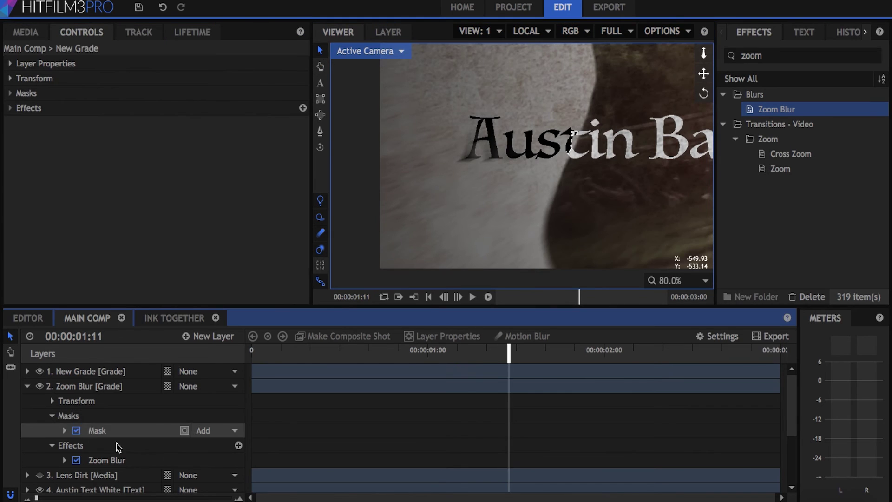
left_click(107, 460)
mouse_move(173, 271)
left_mouse_down()
mouse_move(145, 273)
mouse_move(160, 272)
left_mouse_up()
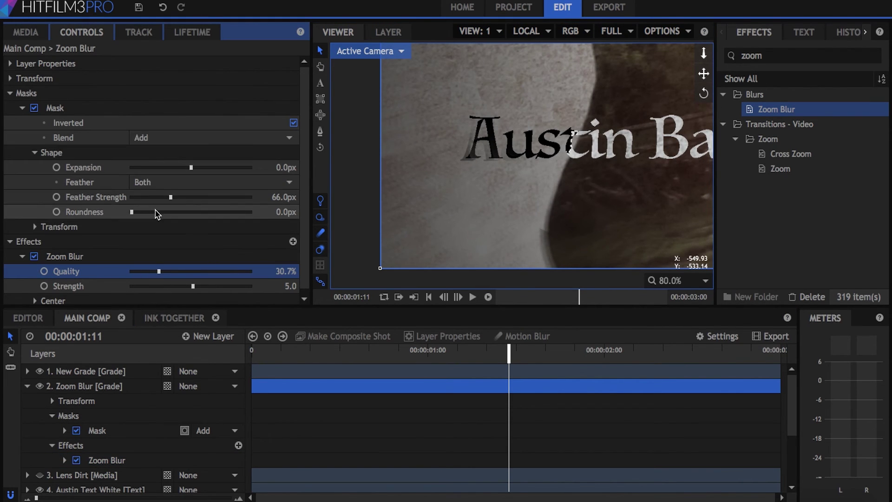
left_click_drag(181, 202, 220, 203)
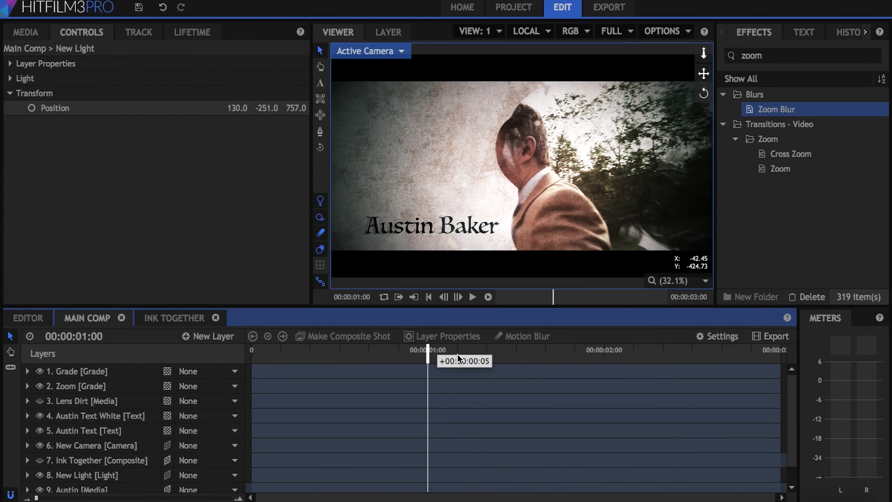
- Jump to about one second and switch the viewer preview to quarter resolution
left_click_drag(496, 355, 497, 356)
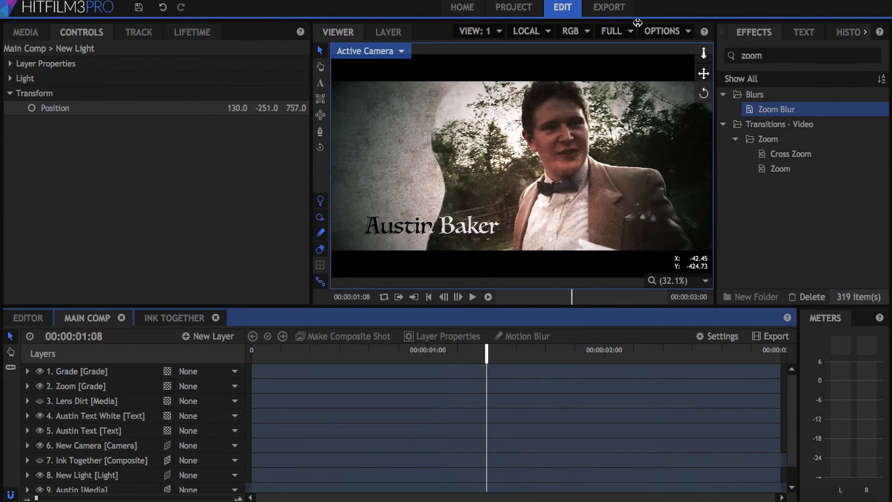
left_click(620, 31)
left_click(633, 89)
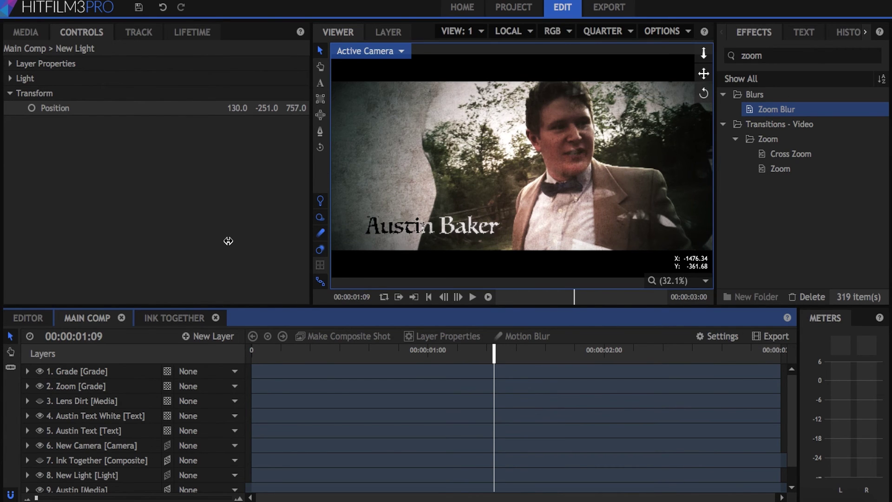
left_click(228, 241)
- Scrub through the graded shot, set the preview back to half resolution, and select the New Camera layer
left_click_drag(560, 357, 611, 354)
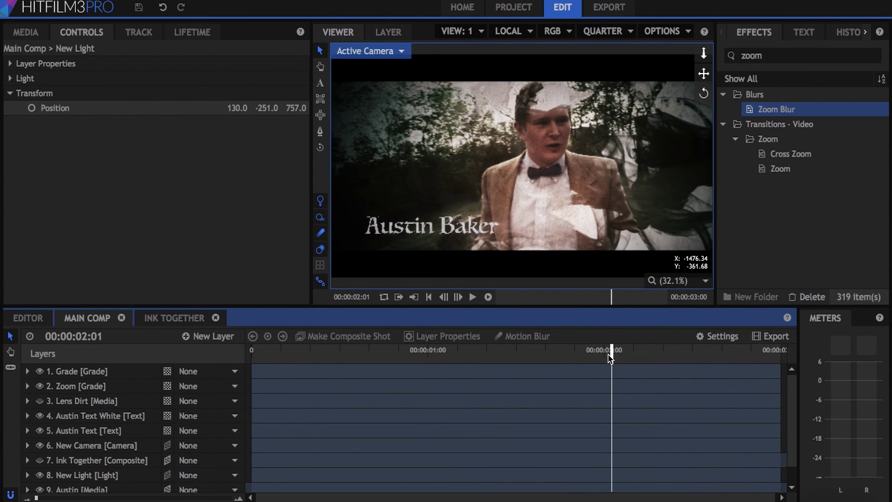
left_click(602, 31)
left_click(610, 76)
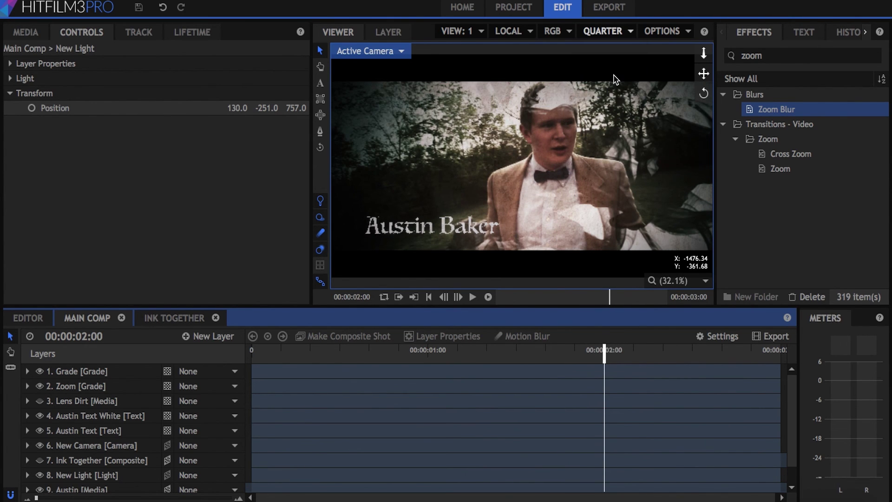
left_click(103, 445)
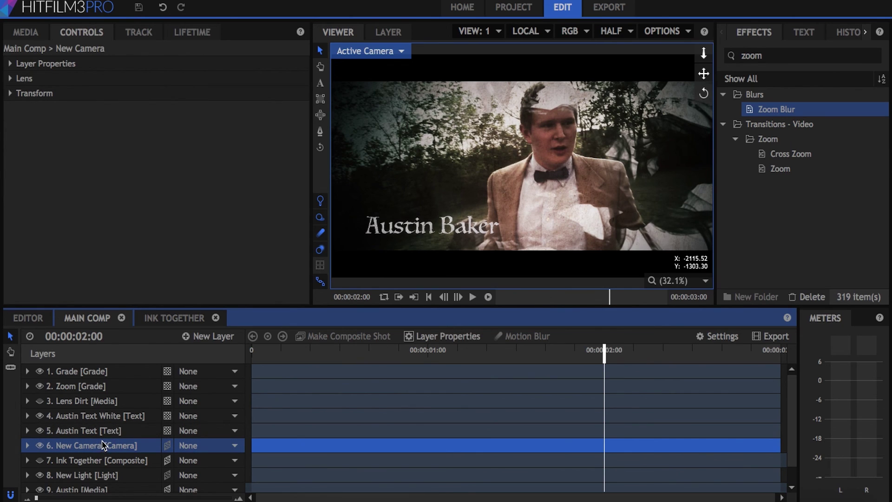